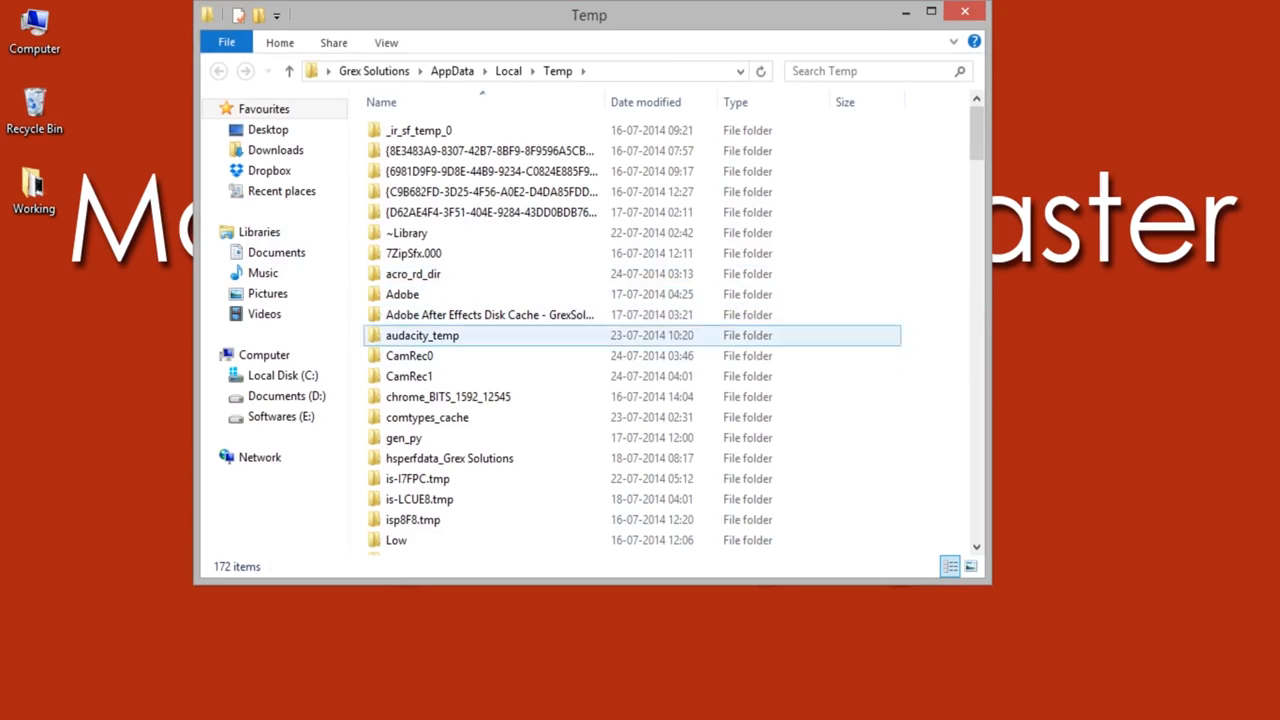
Step: Permanently delete all files and folders in the user's AppData Local Temp folder
left_click(490, 213)
scroll(490, 215, "down", 5)
scroll(590, 225, "up", 5)
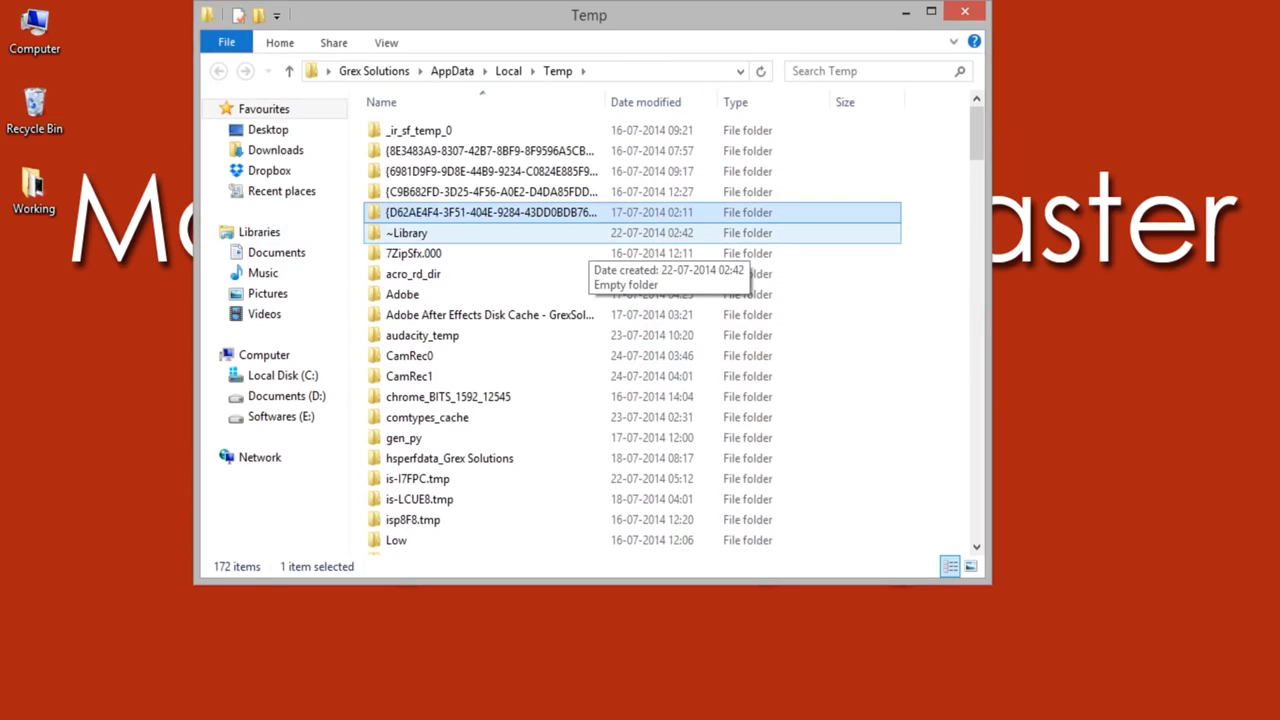
key("ctrl+a")
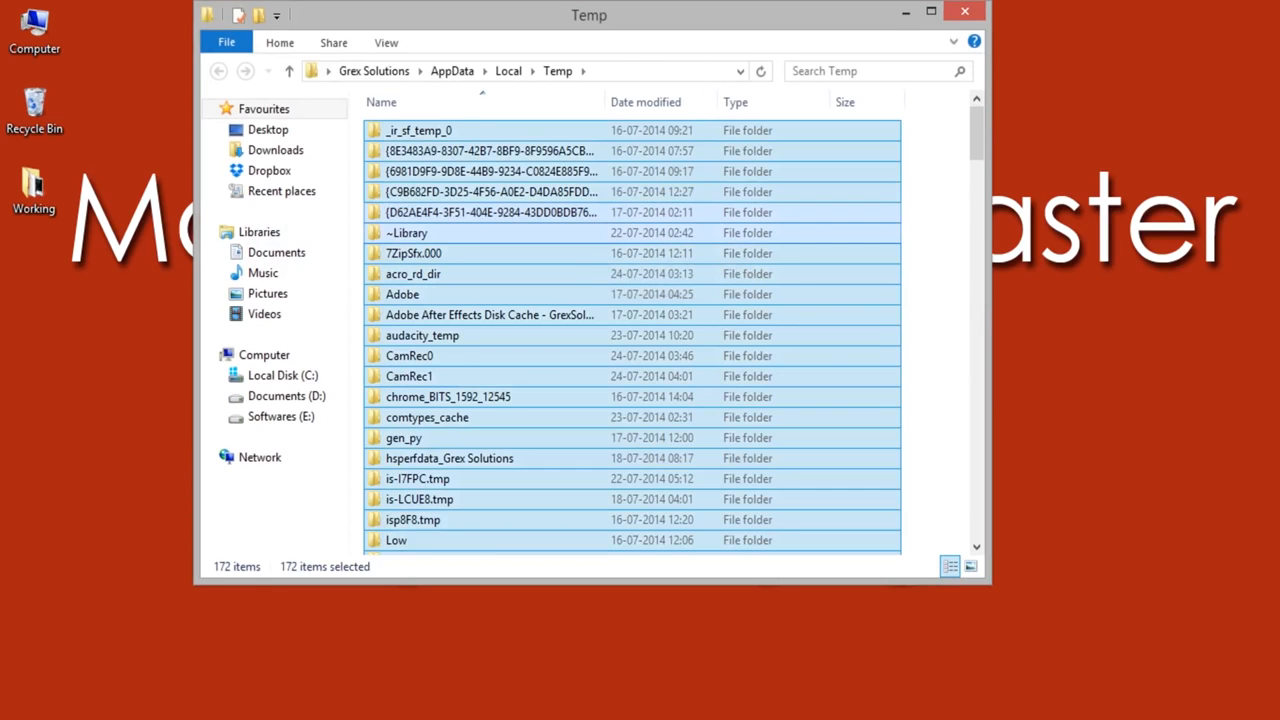
key("shift+Delete")
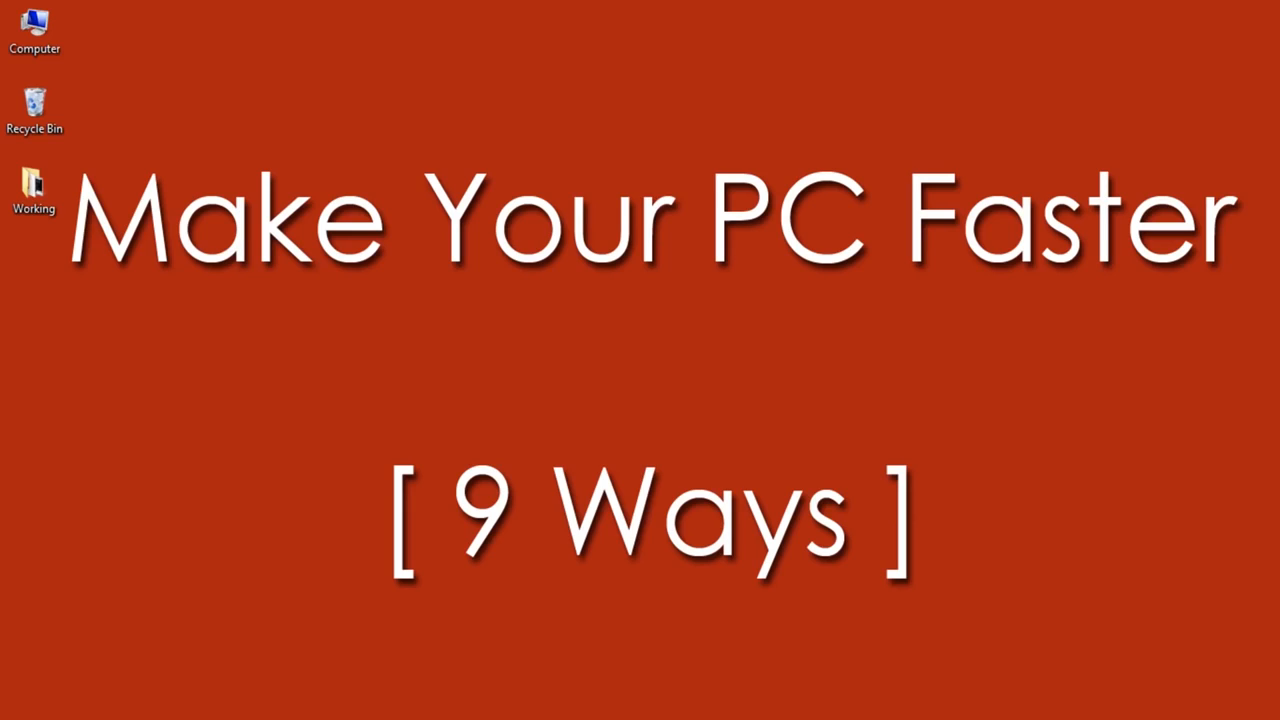
Step: Open the Windows Temp folder by running "temp" and delete all of its contents
key("super+r")
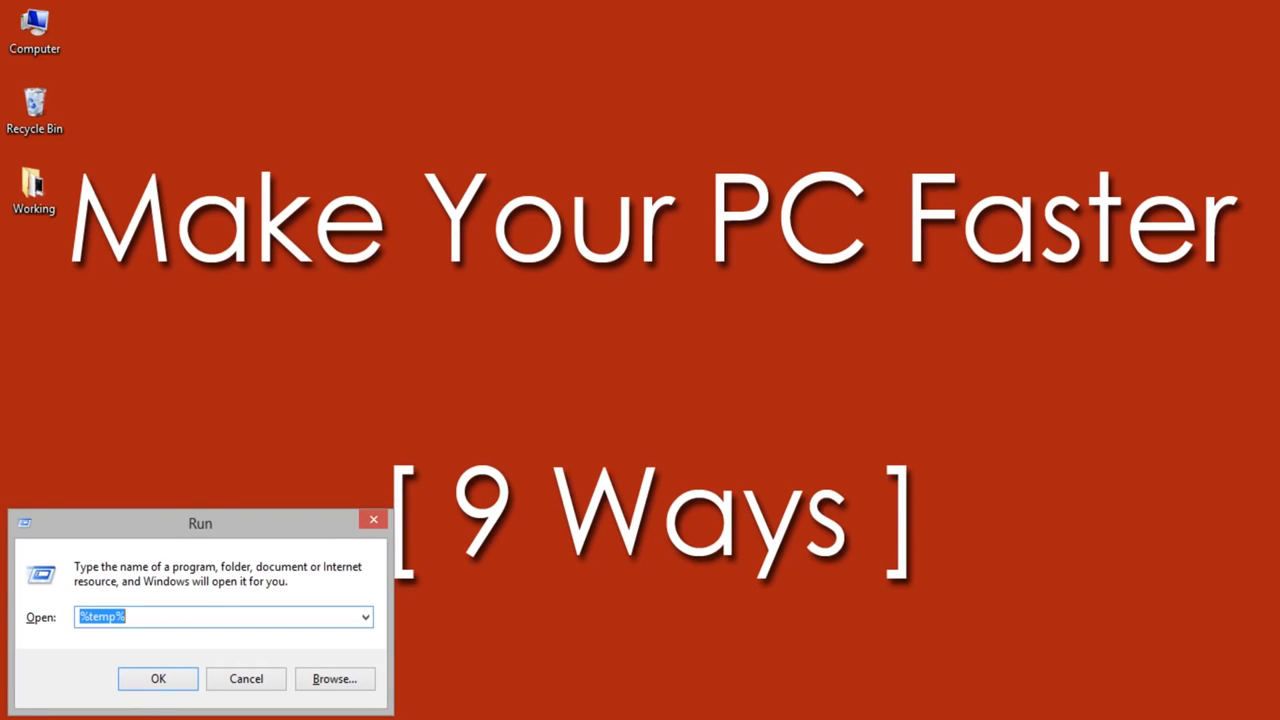
type("temp")
key("Return")
key("ctrl+a")
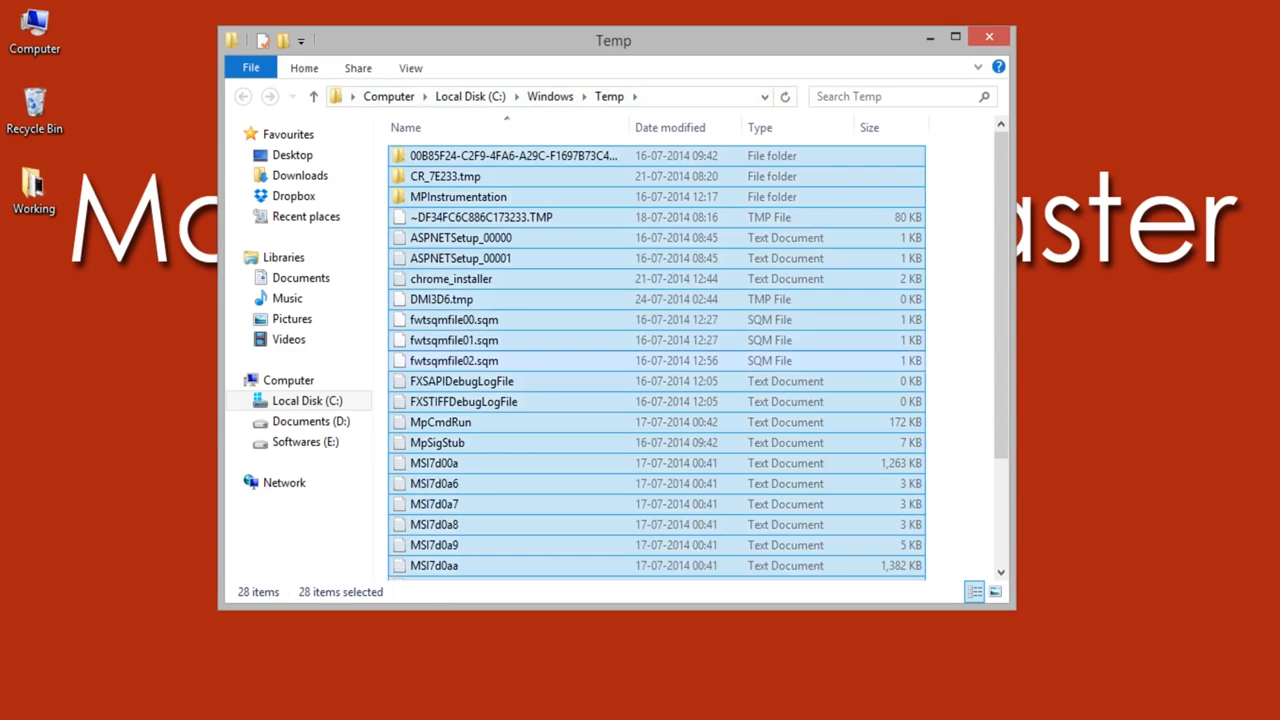
right_click(700, 322)
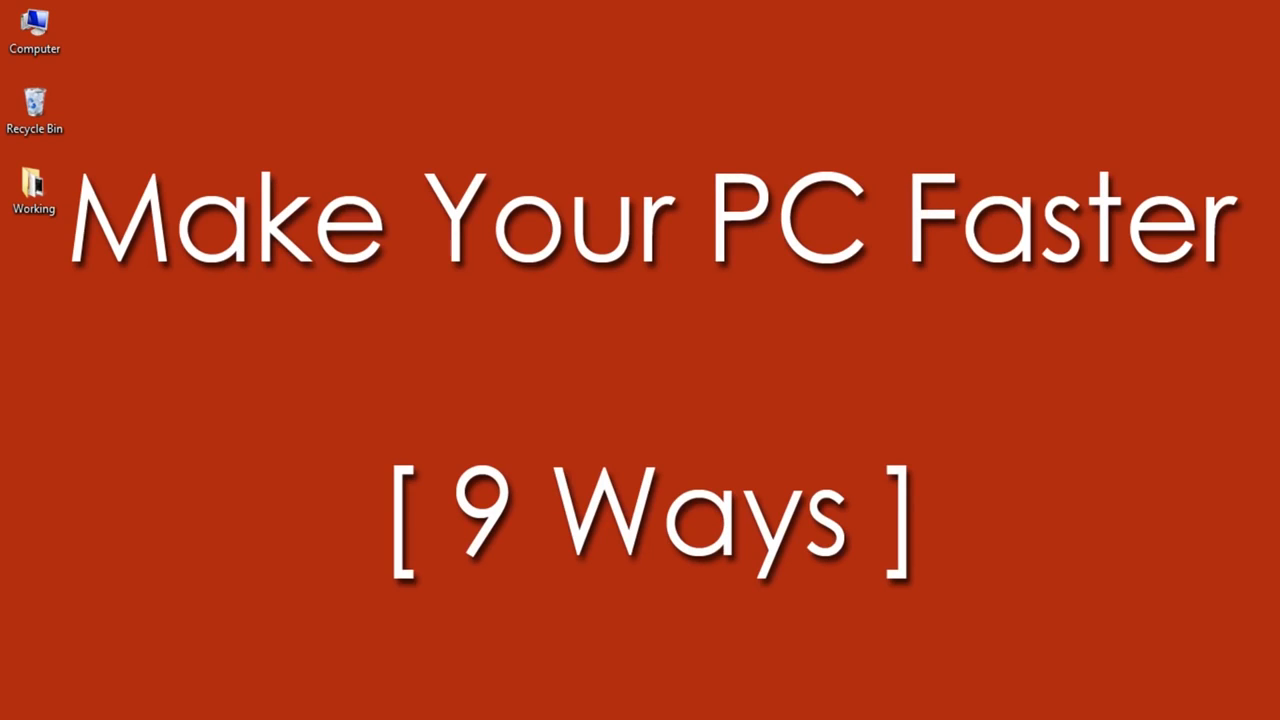
Step: Open the Windows Prefetch folder by running "prefetch" and grant permanent access to it
key("super+r")
type("prefetch")
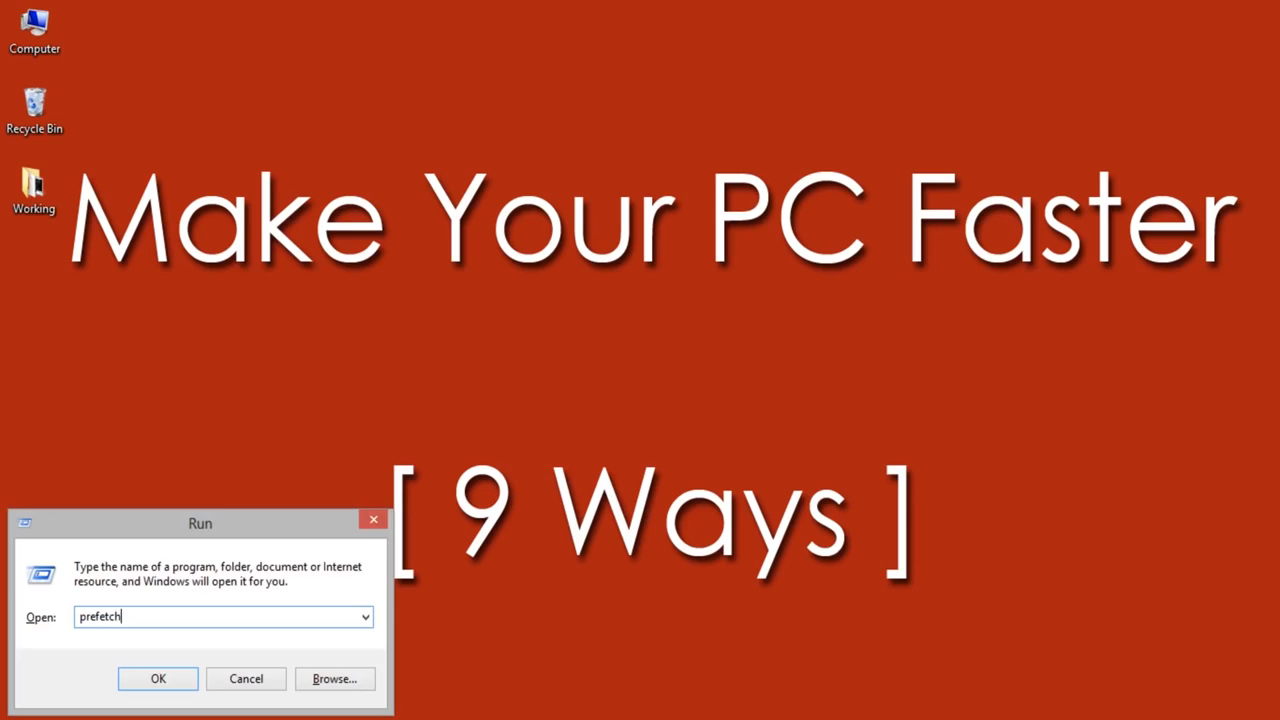
key("Return")
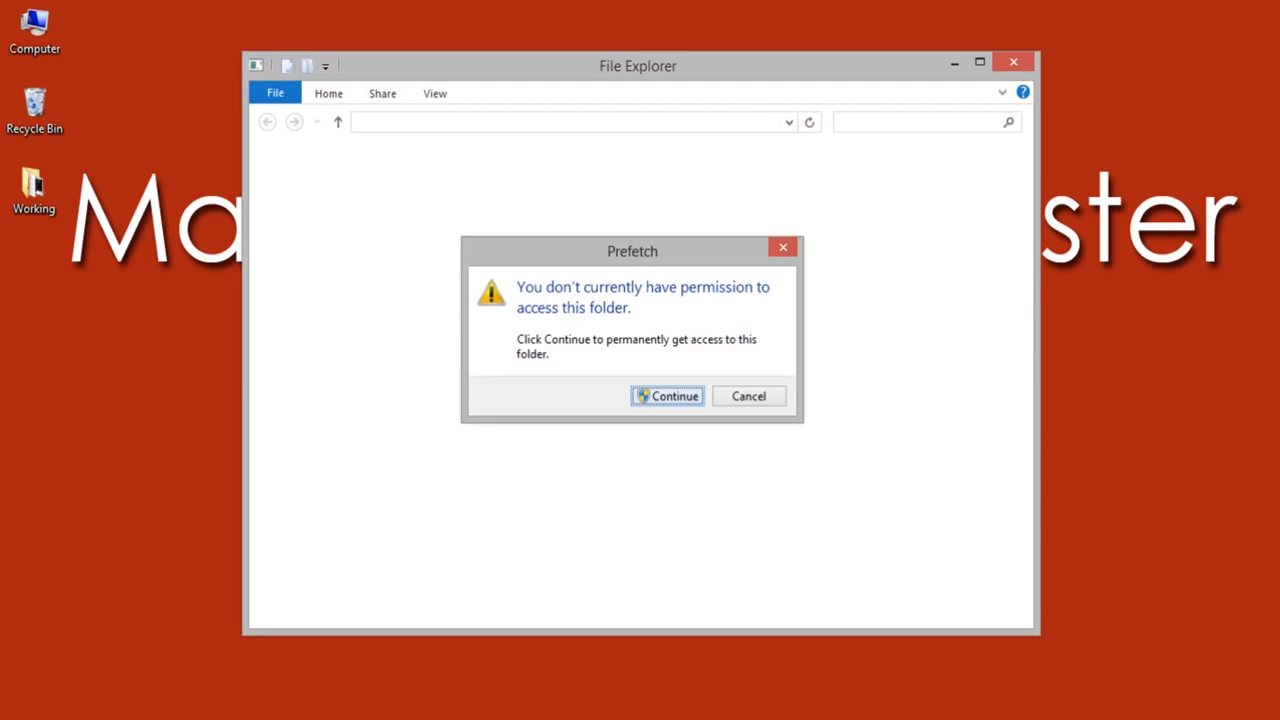
key("Return")
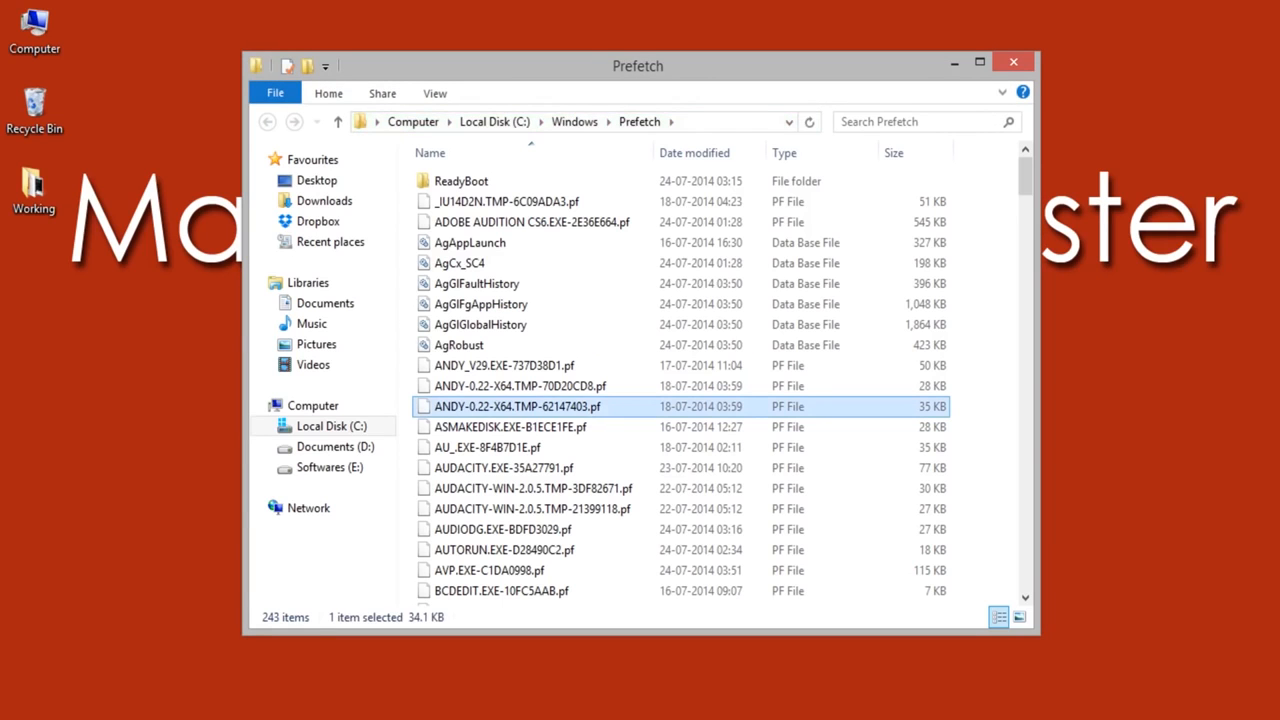
Step: Permanently delete everything in the Prefetch folder and close its window
key("ctrl+a")
key("shift+Delete")
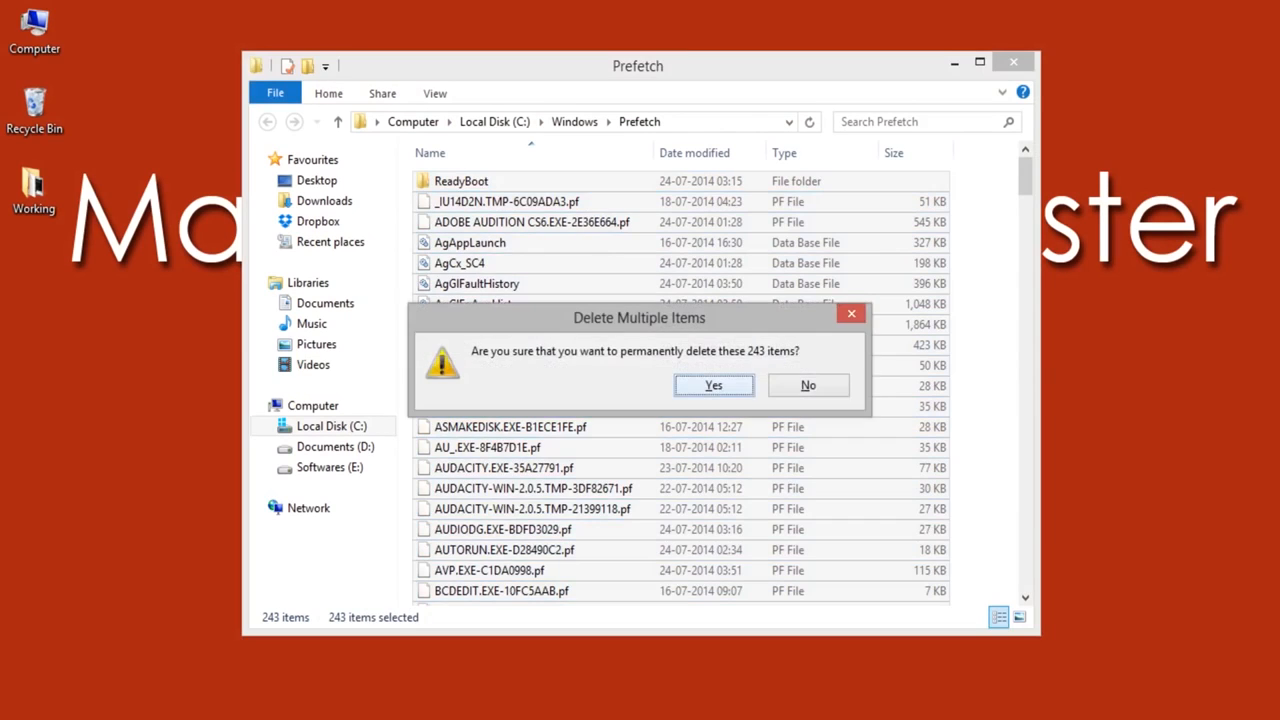
key("Return")
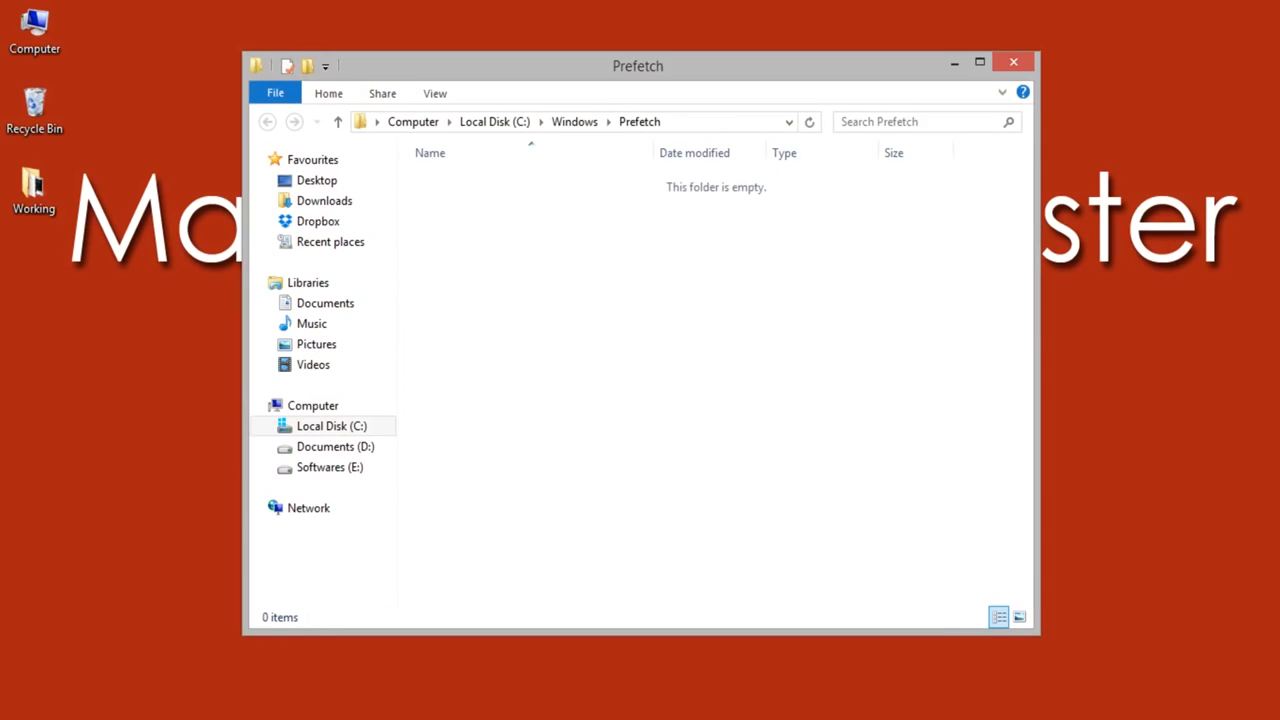
left_click(1012, 63)
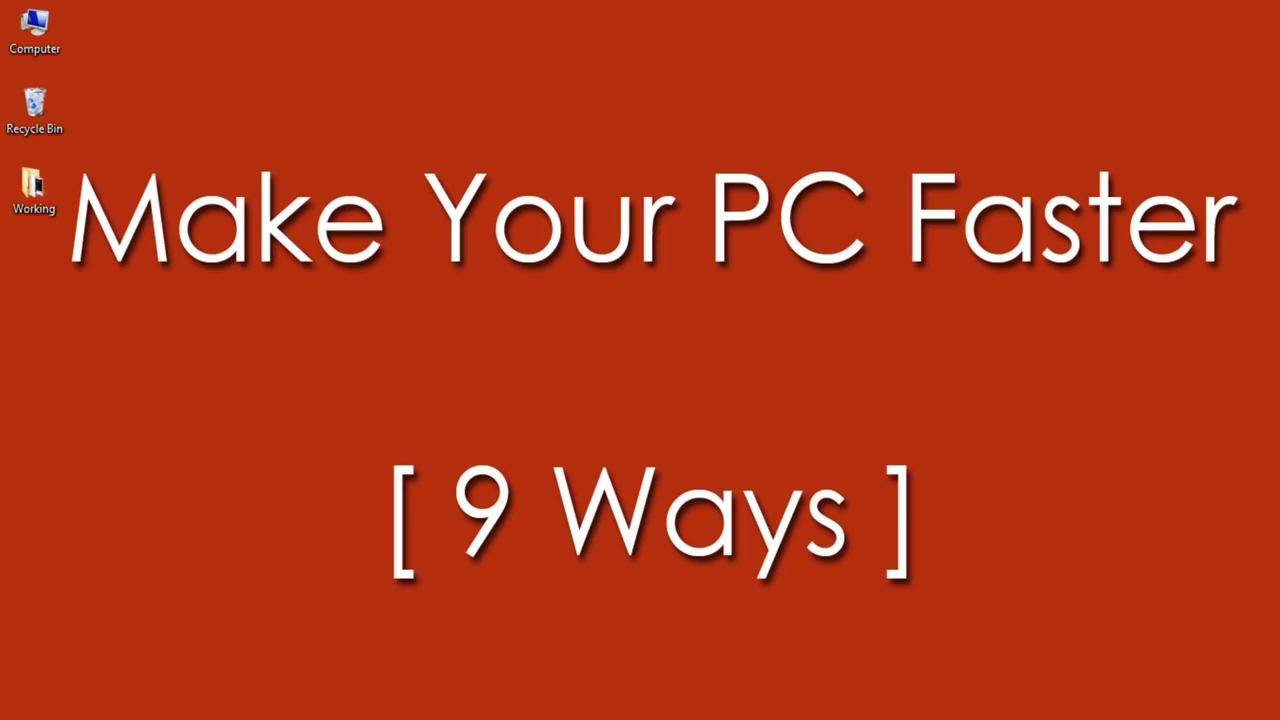
Step: Search the settings for "disk" and start freeing up disk space on drive C: by deleting unnecessary files
key("super")
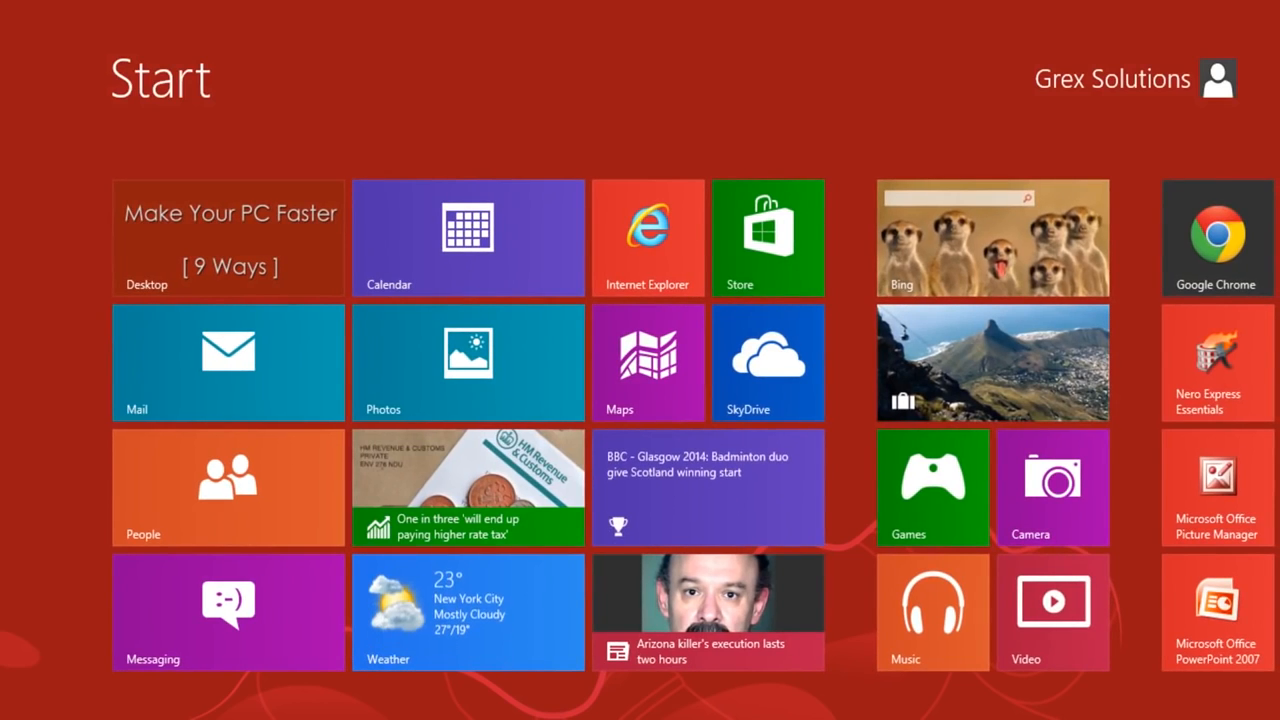
type("disk")
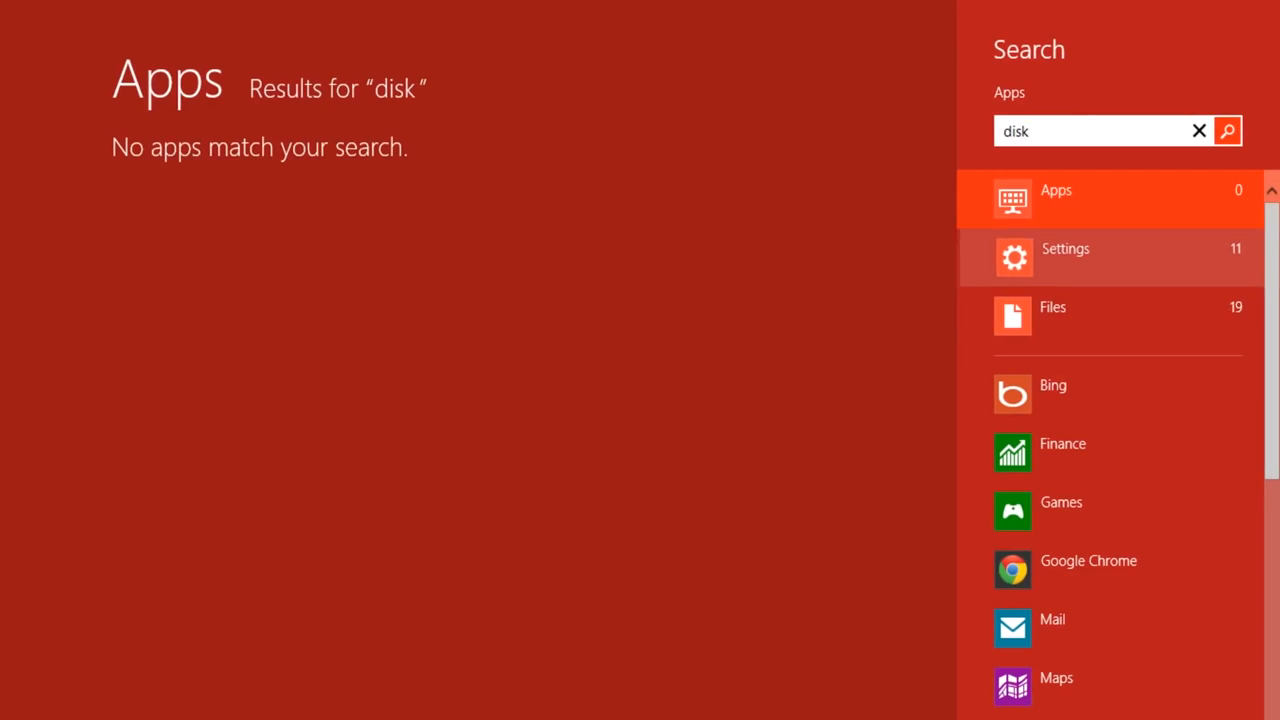
left_click(1064, 257)
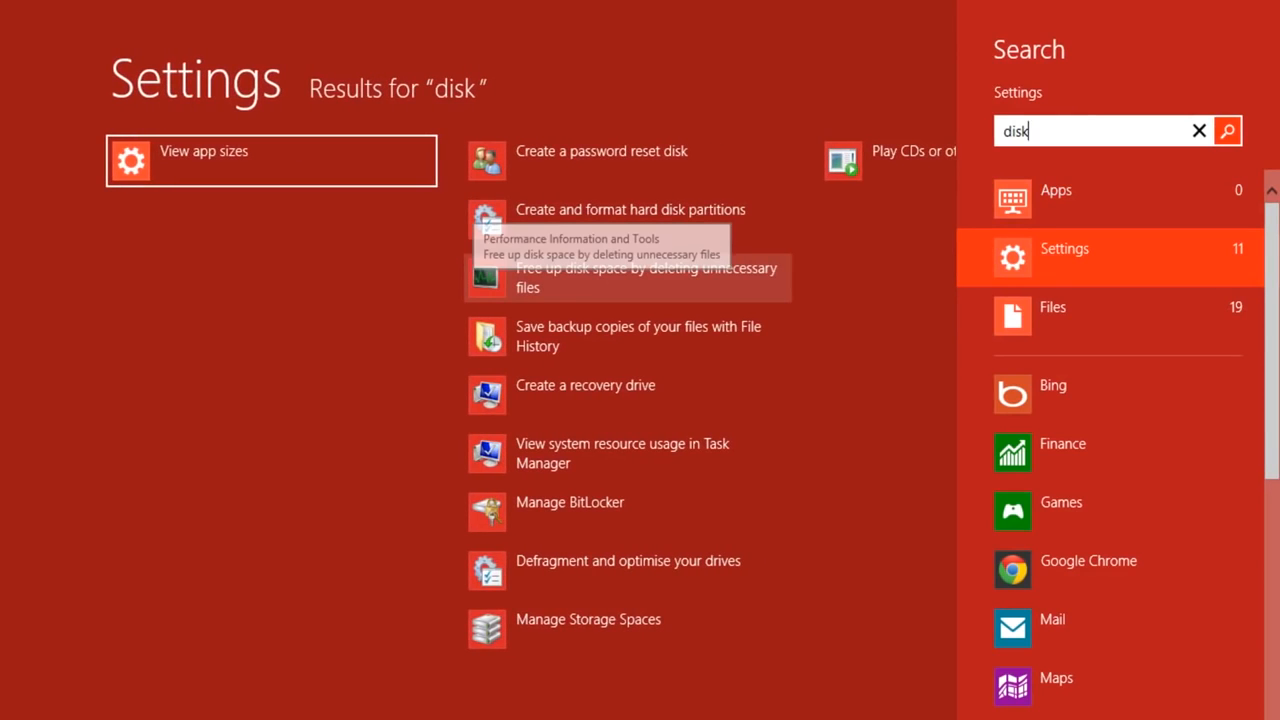
left_click(604, 279)
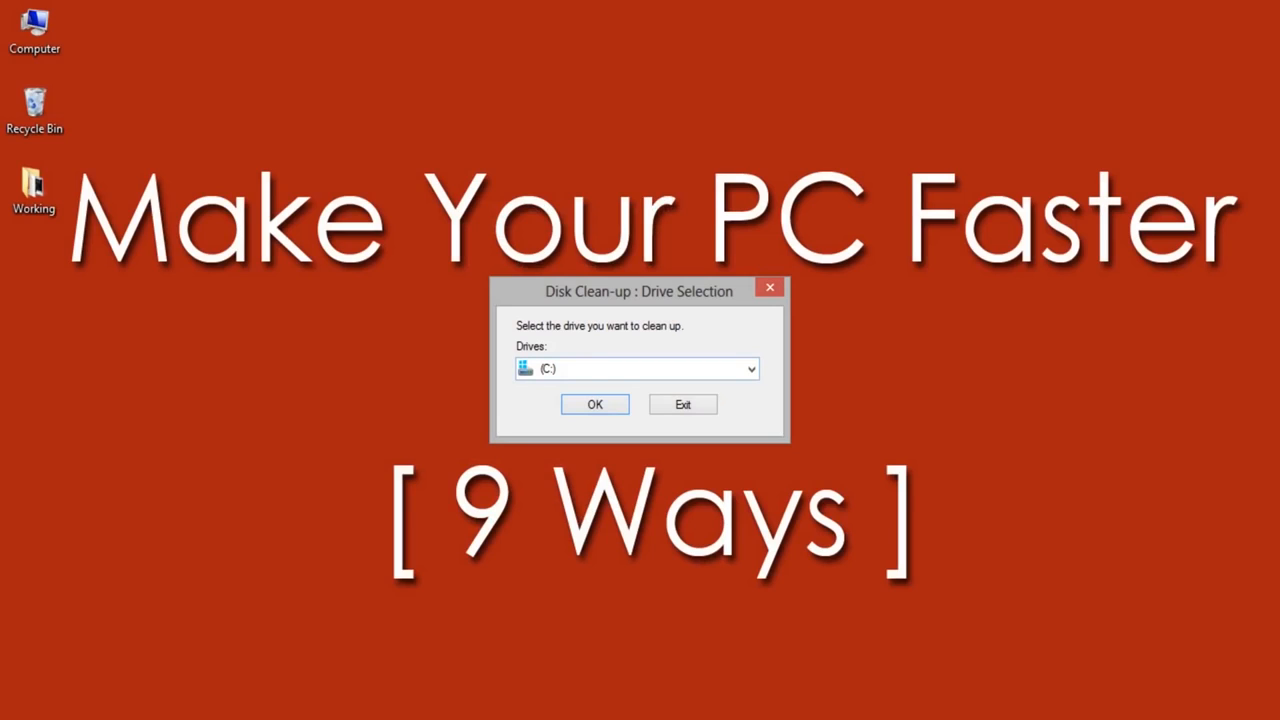
key("Return")
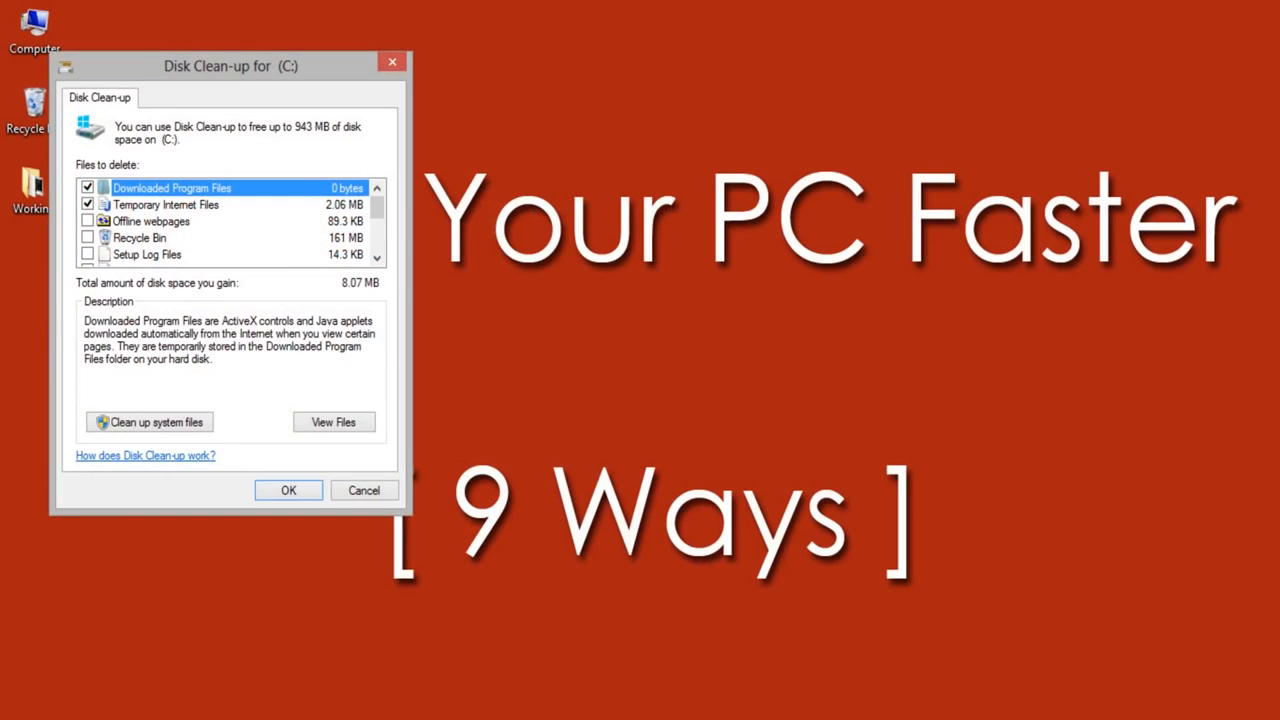
Step: Clean up all listed file categories on drive C:, skipping all folders that need administrator permission
left_click_drag(231, 66, 611, 83)
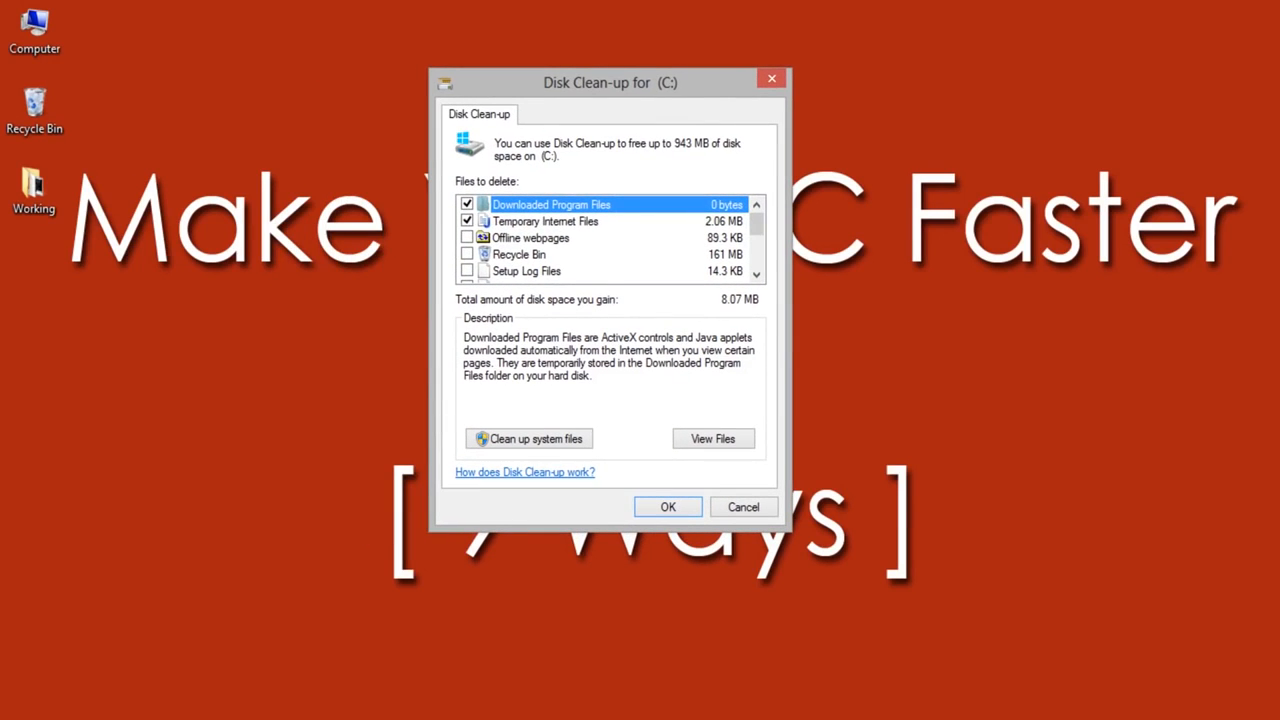
left_click(467, 254)
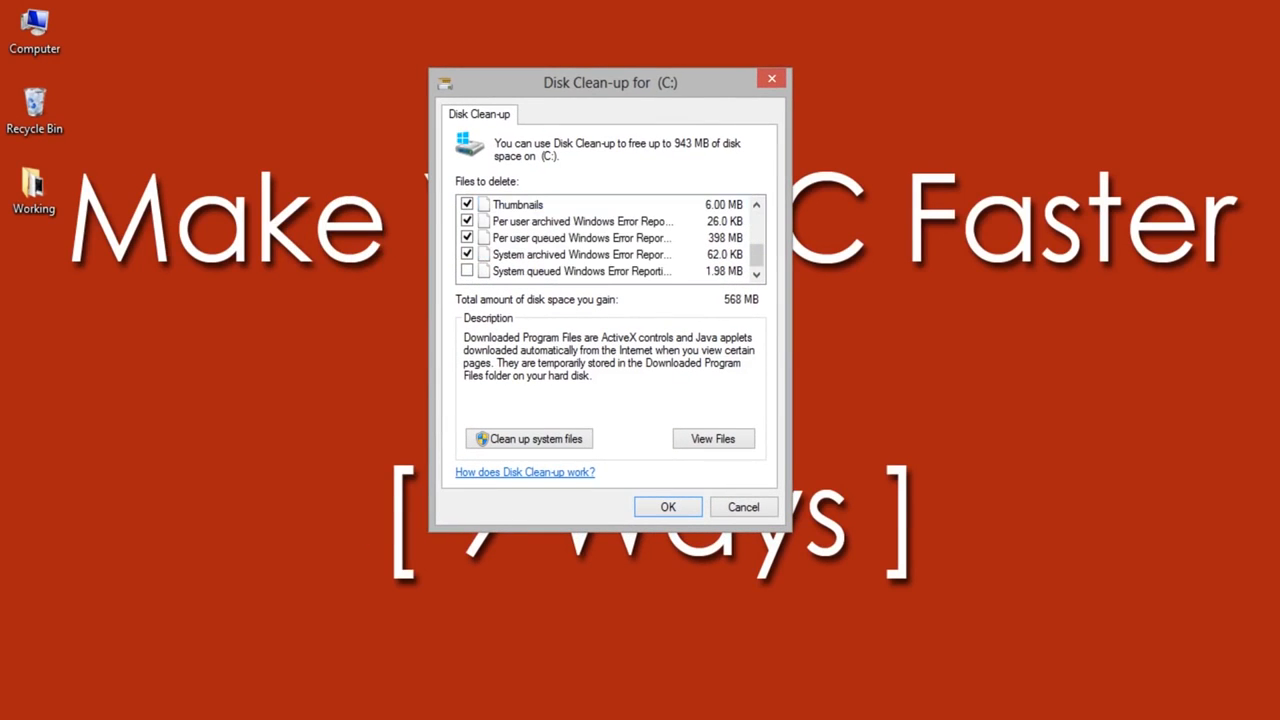
left_click(467, 271)
left_click(668, 507)
key("Return")
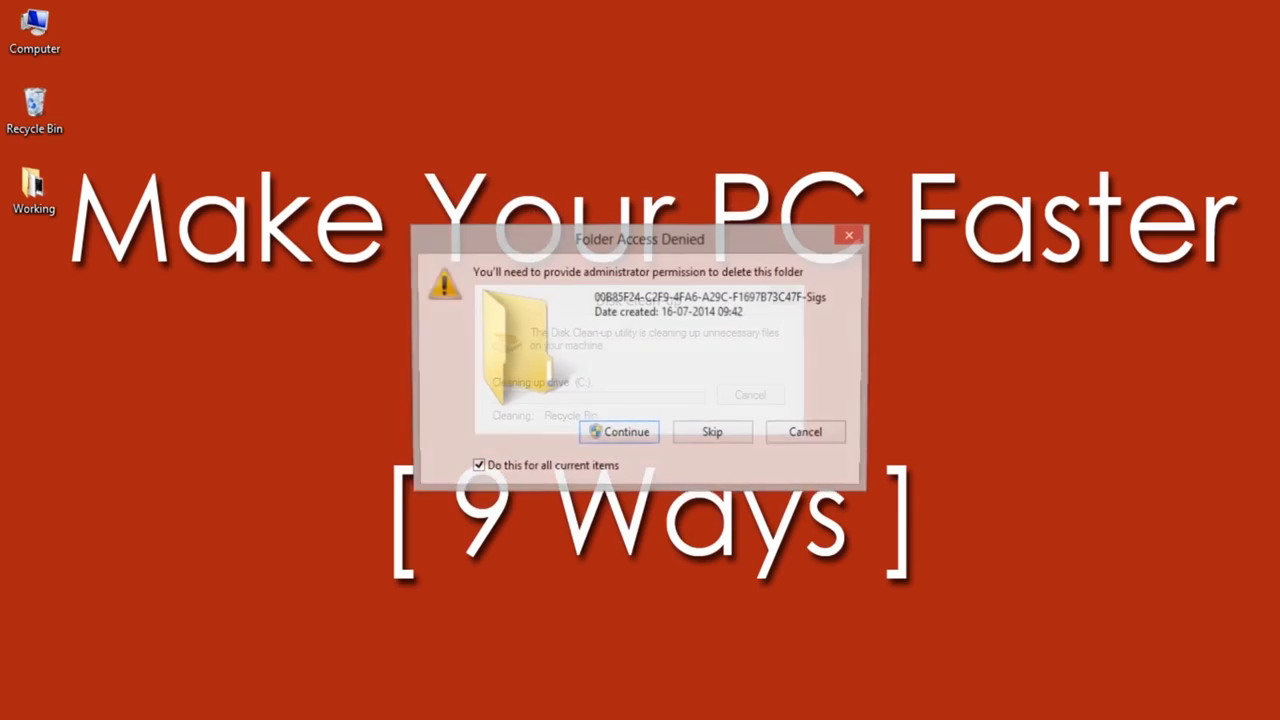
left_click(714, 434)
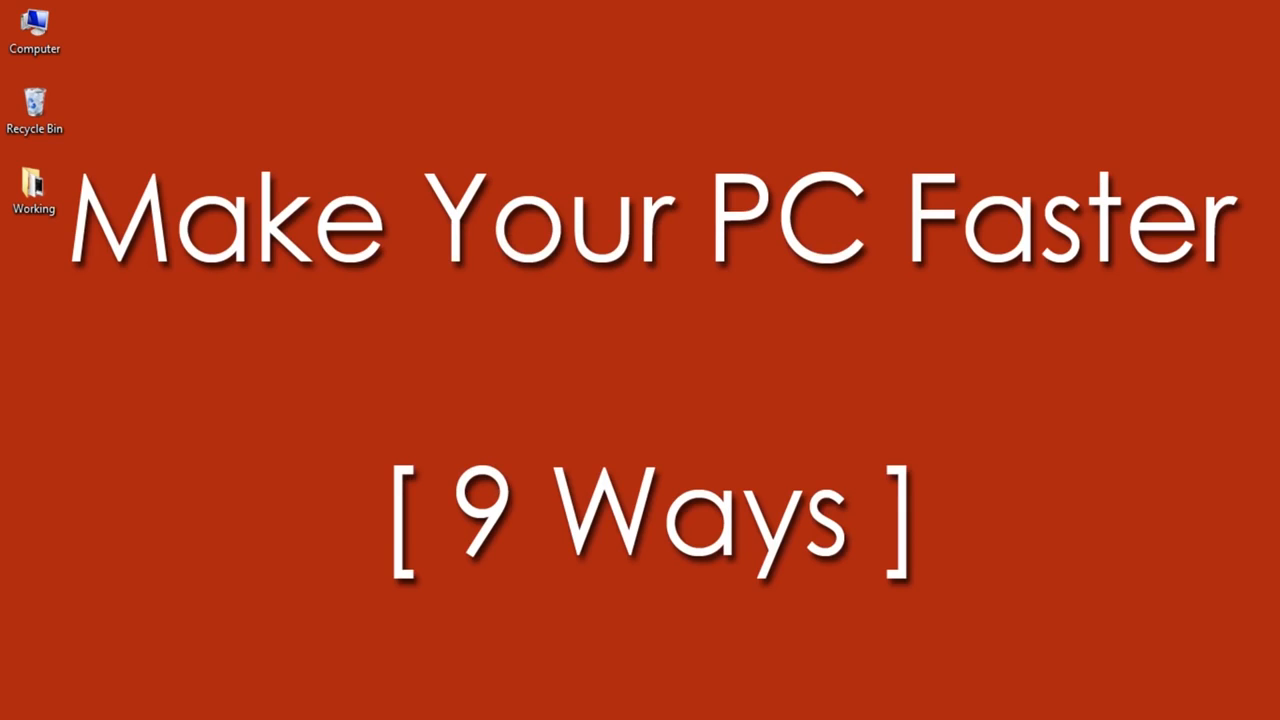
Step: Open the Virtual Memory settings through the computer's advanced system properties and performance options
right_click(36, 40)
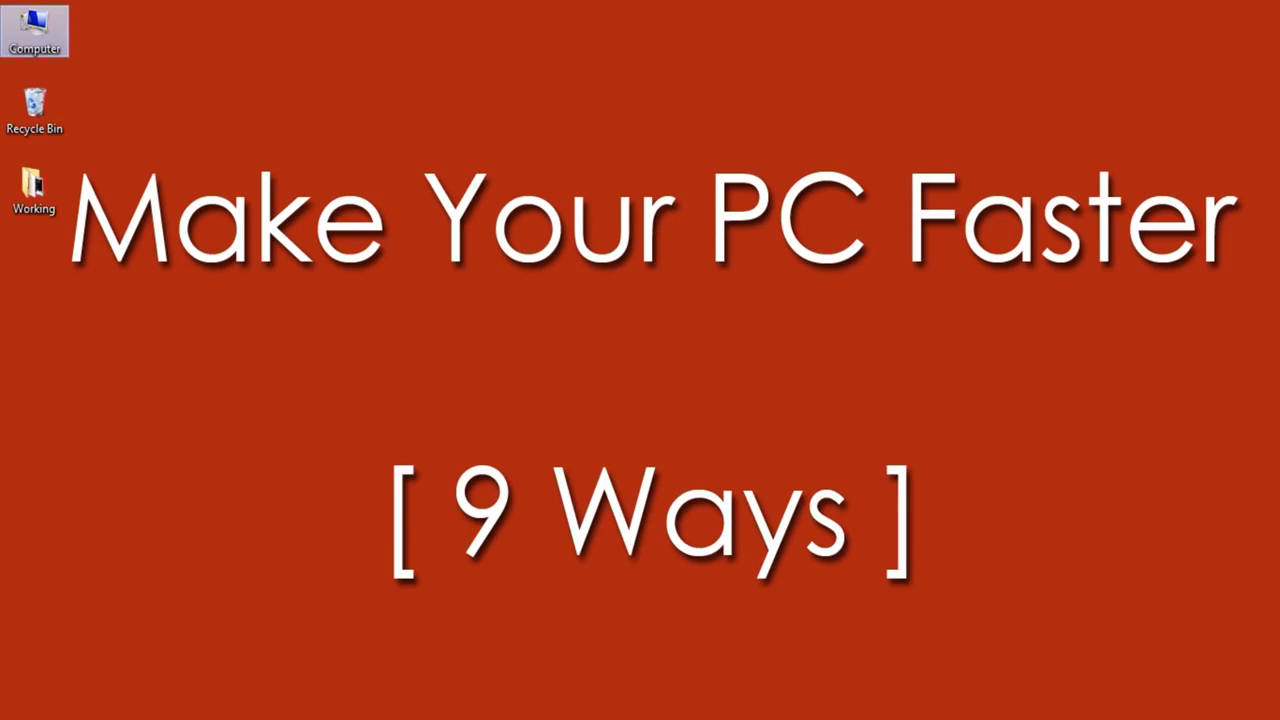
left_click(94, 275)
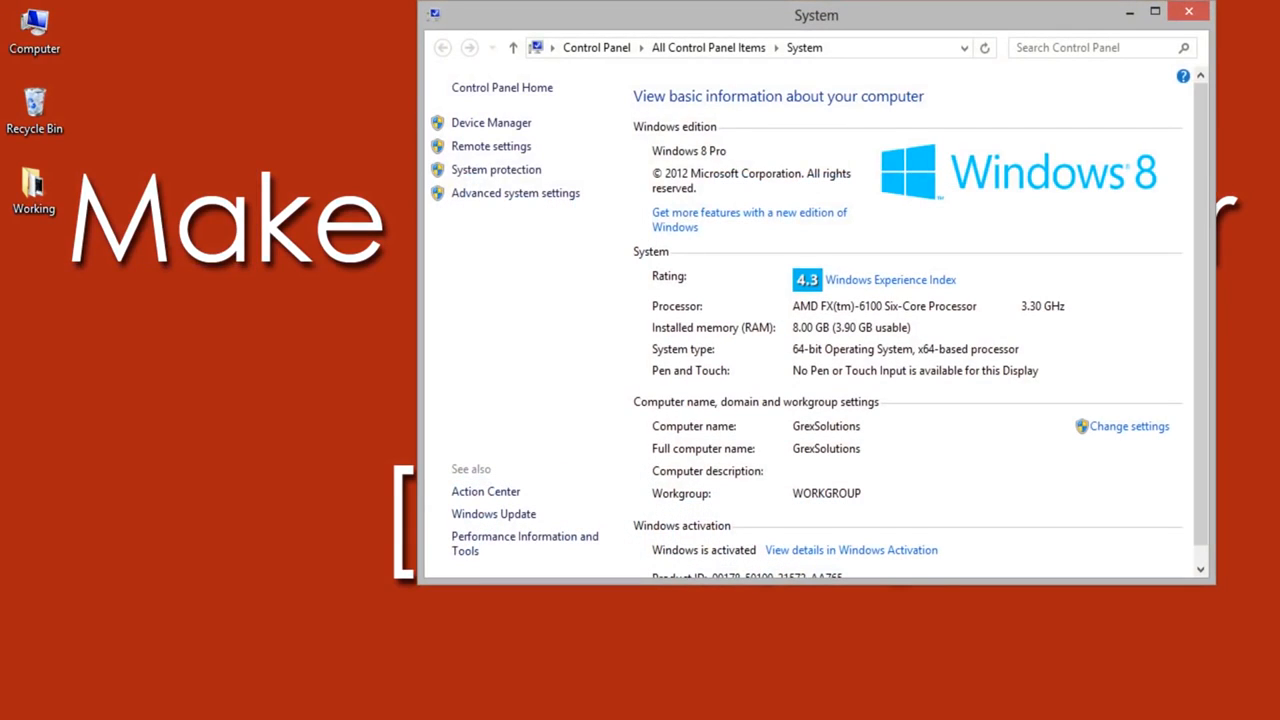
left_click(487, 195)
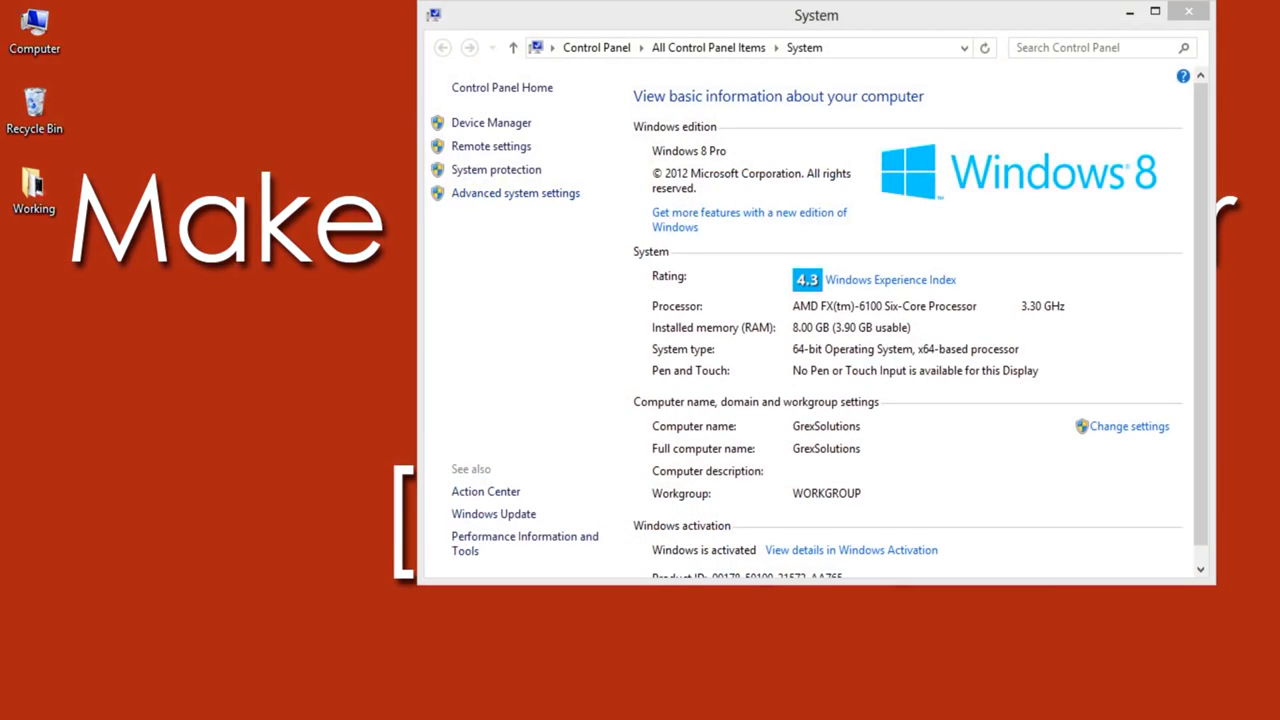
left_click_drag(297, 117, 476, 100)
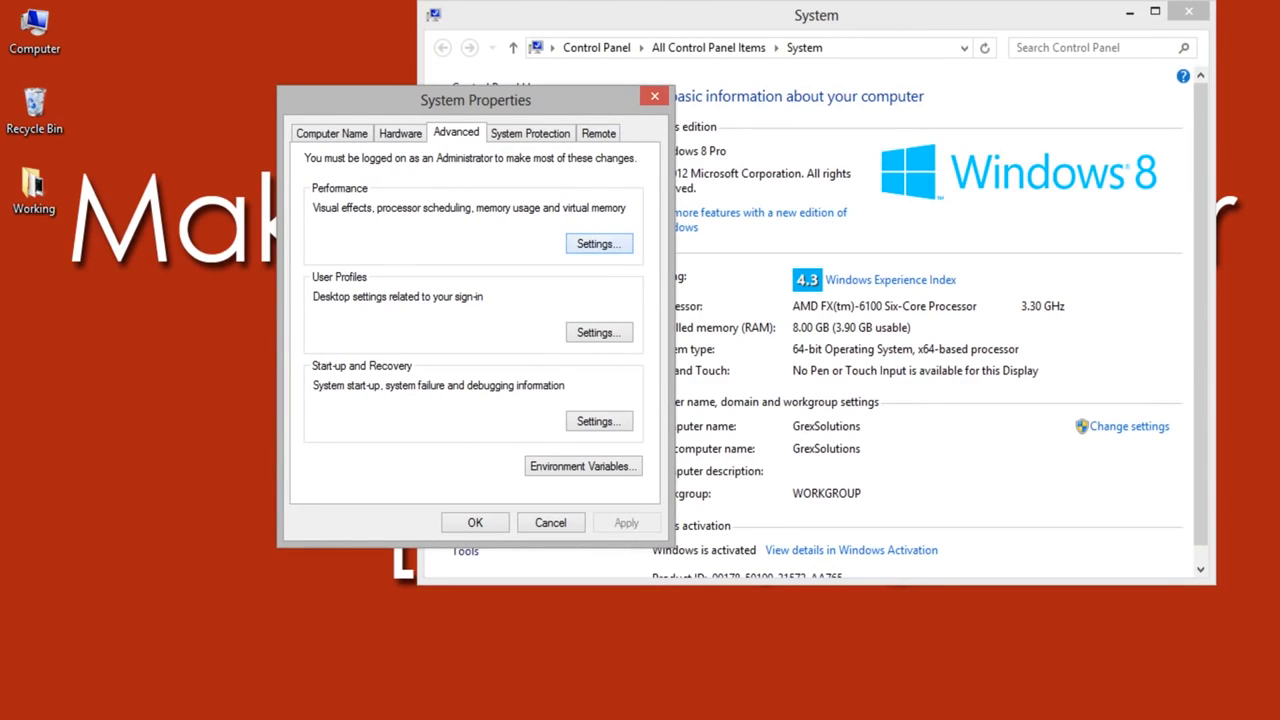
left_click(598, 243)
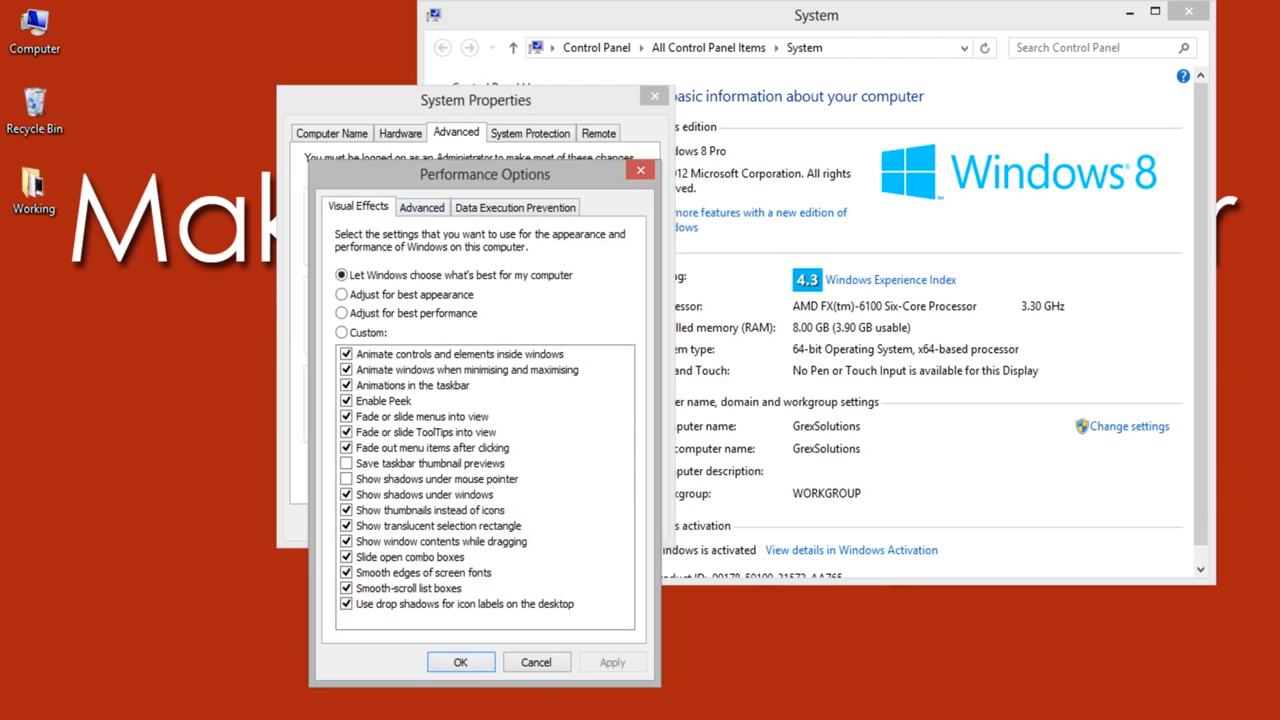
left_click(422, 208)
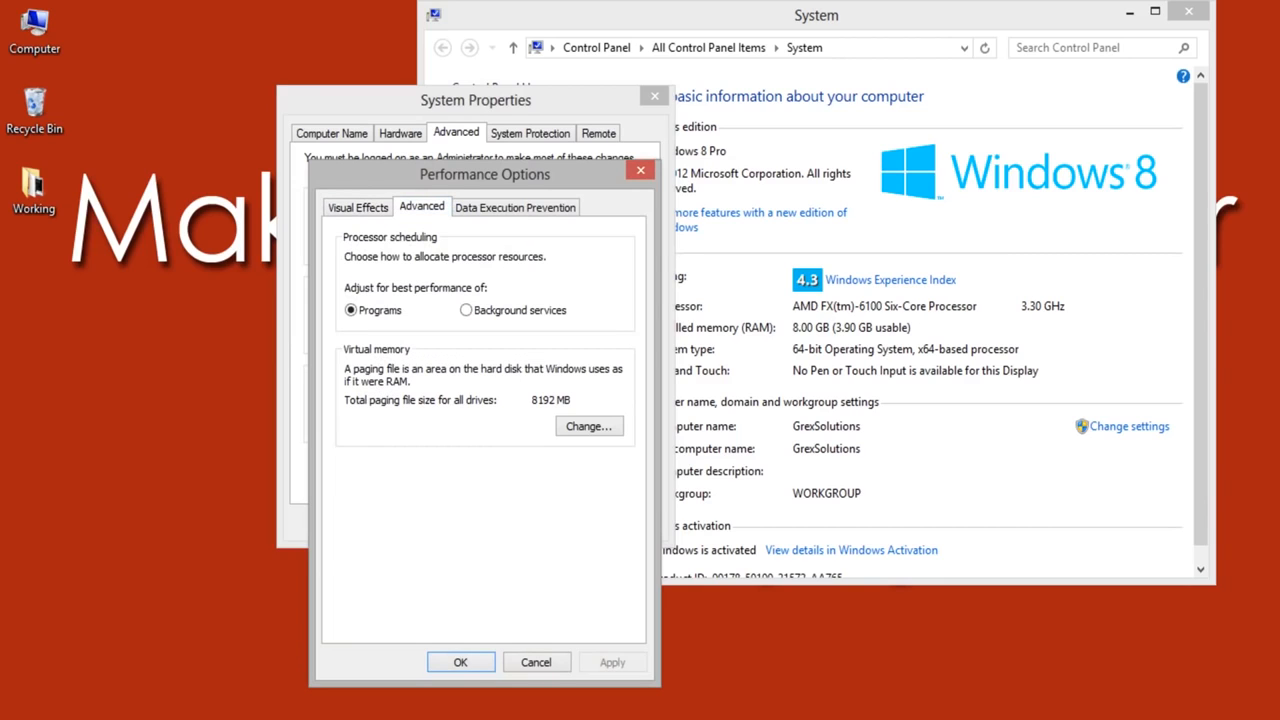
left_click(589, 426)
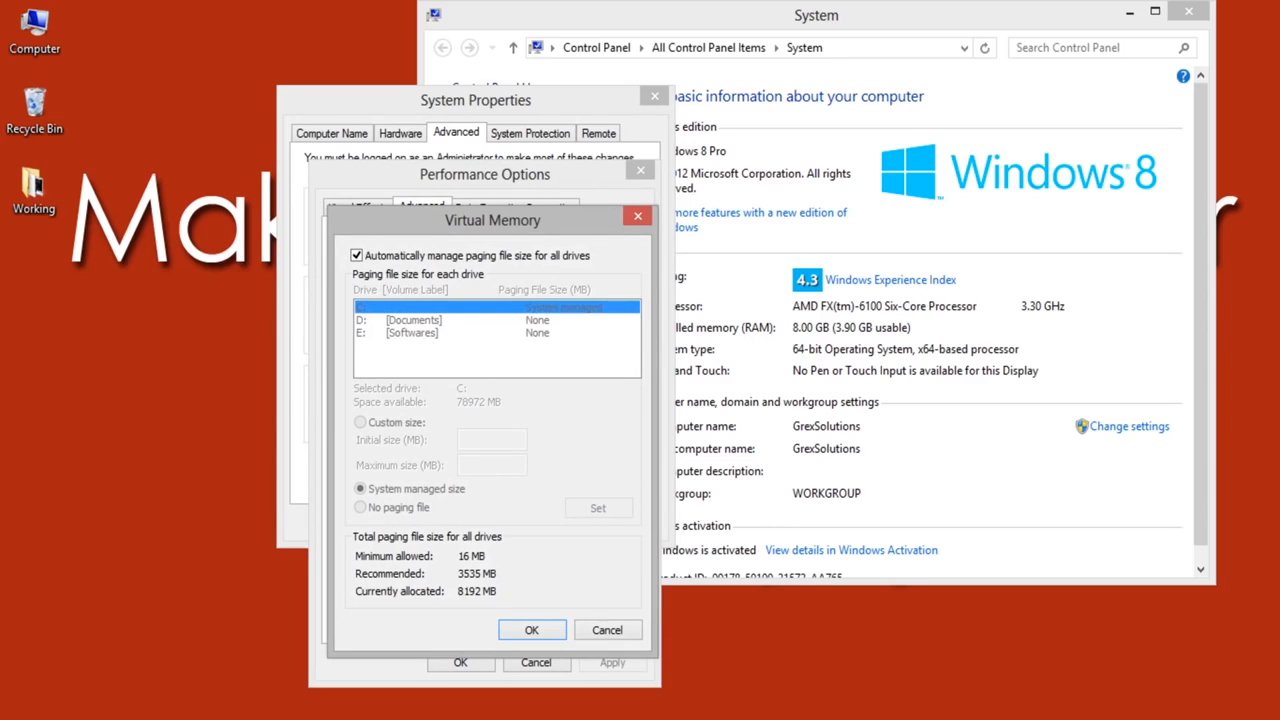
Step: Disable automatic paging file management and apply a custom size for drive C: with initial and maximum both 8192 MB
left_click(357, 256)
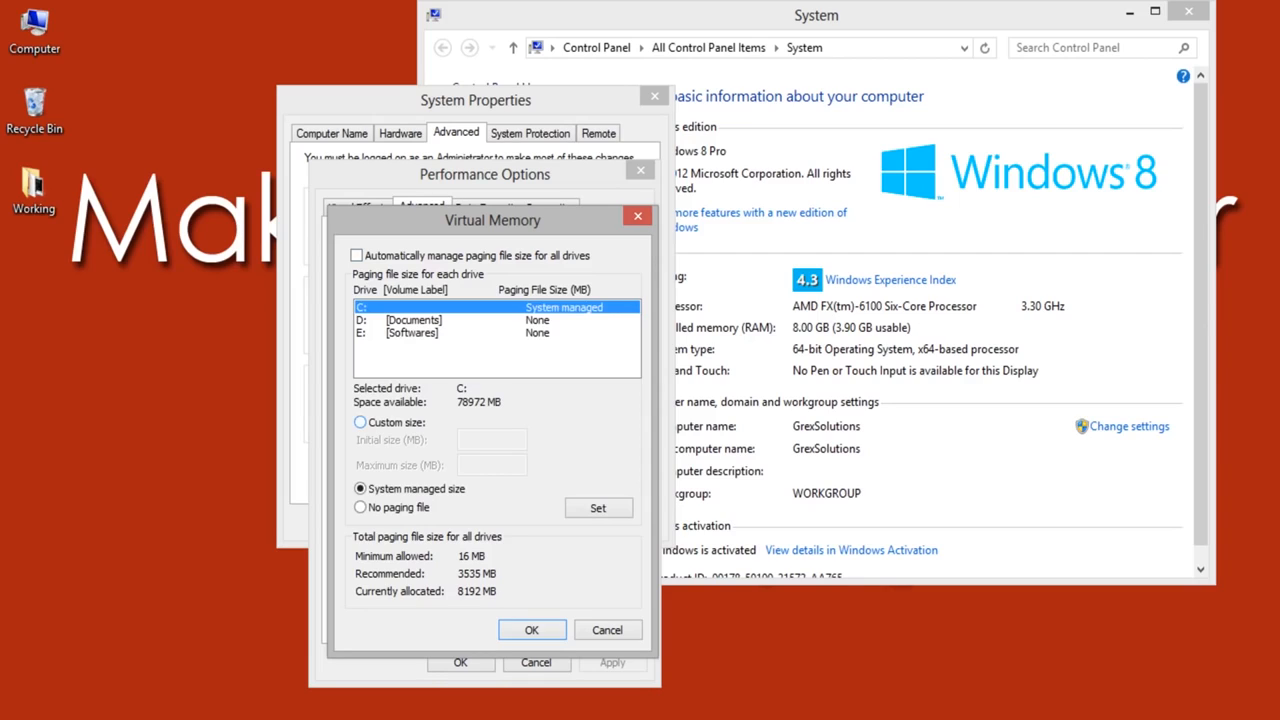
left_click(360, 422)
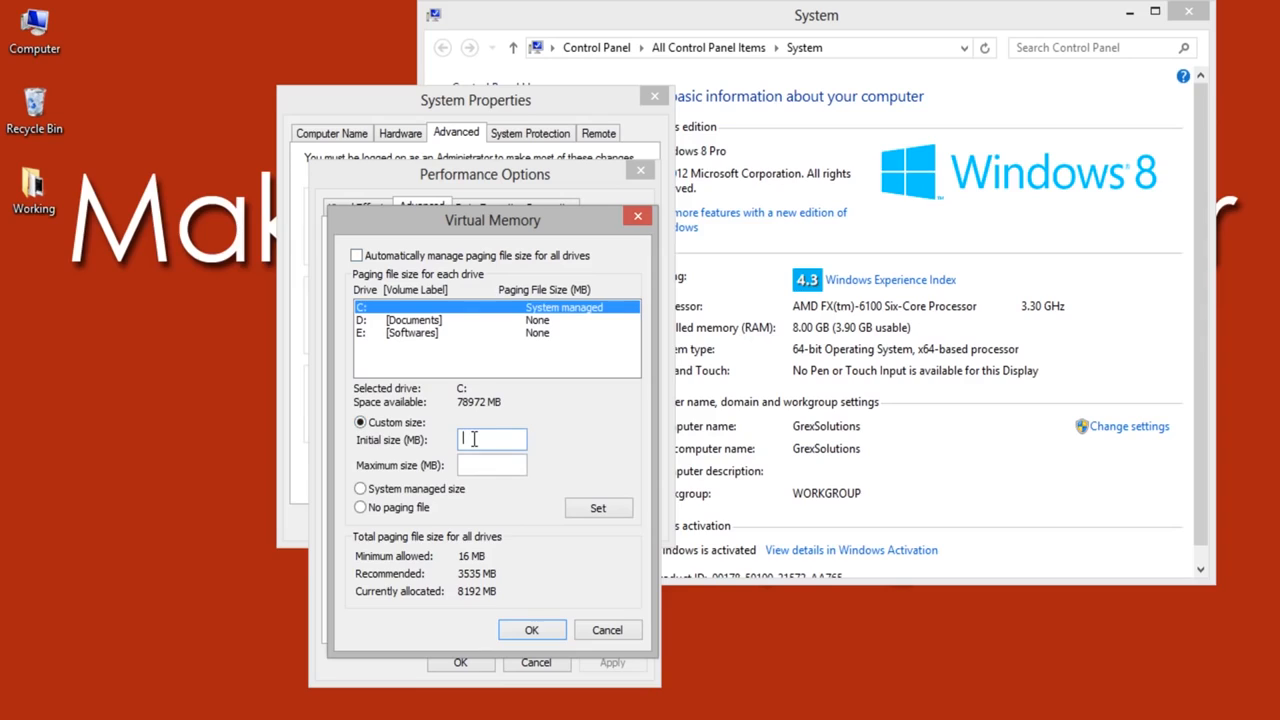
left_click(474, 439)
type("8192")
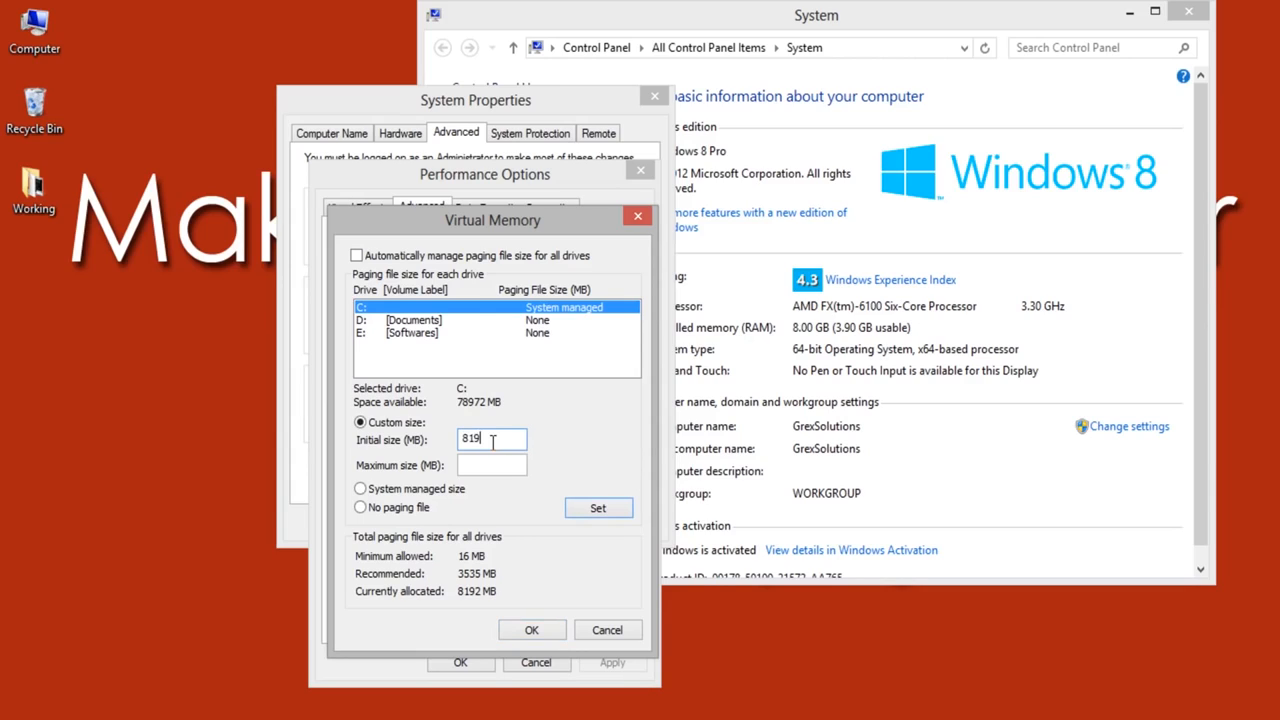
key("Tab")
type("8192")
key("Return")
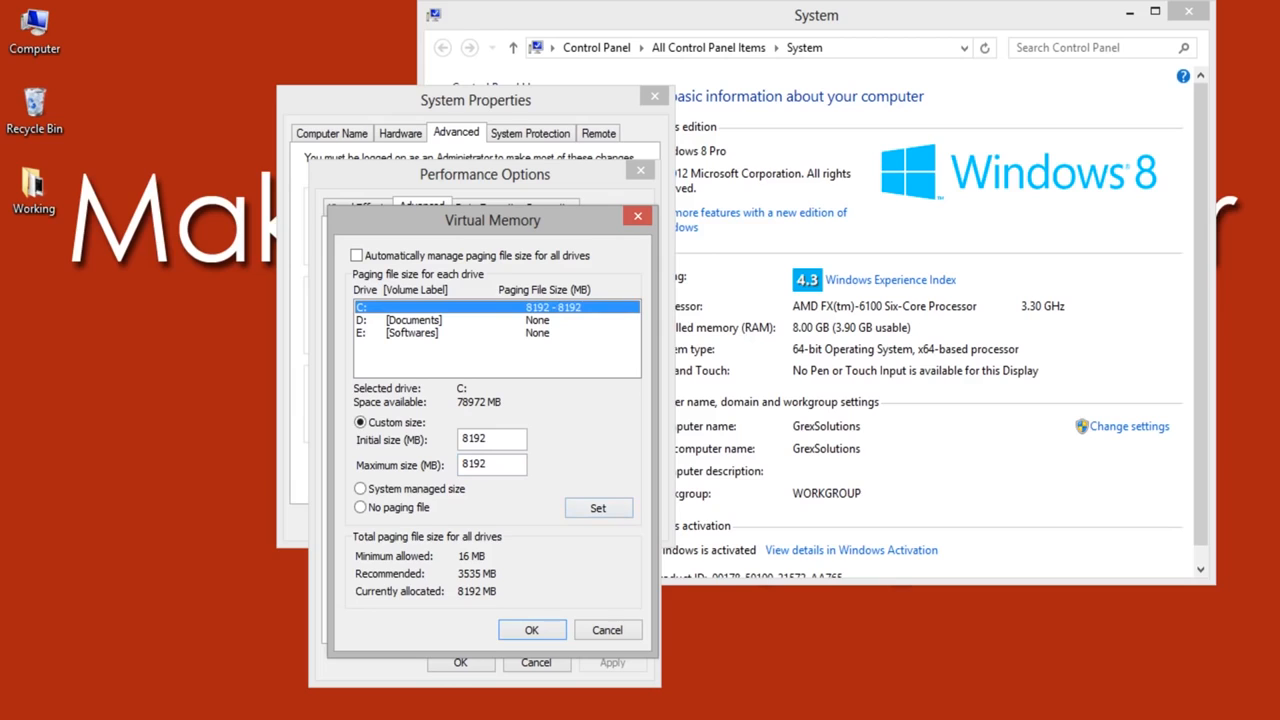
key("Return")
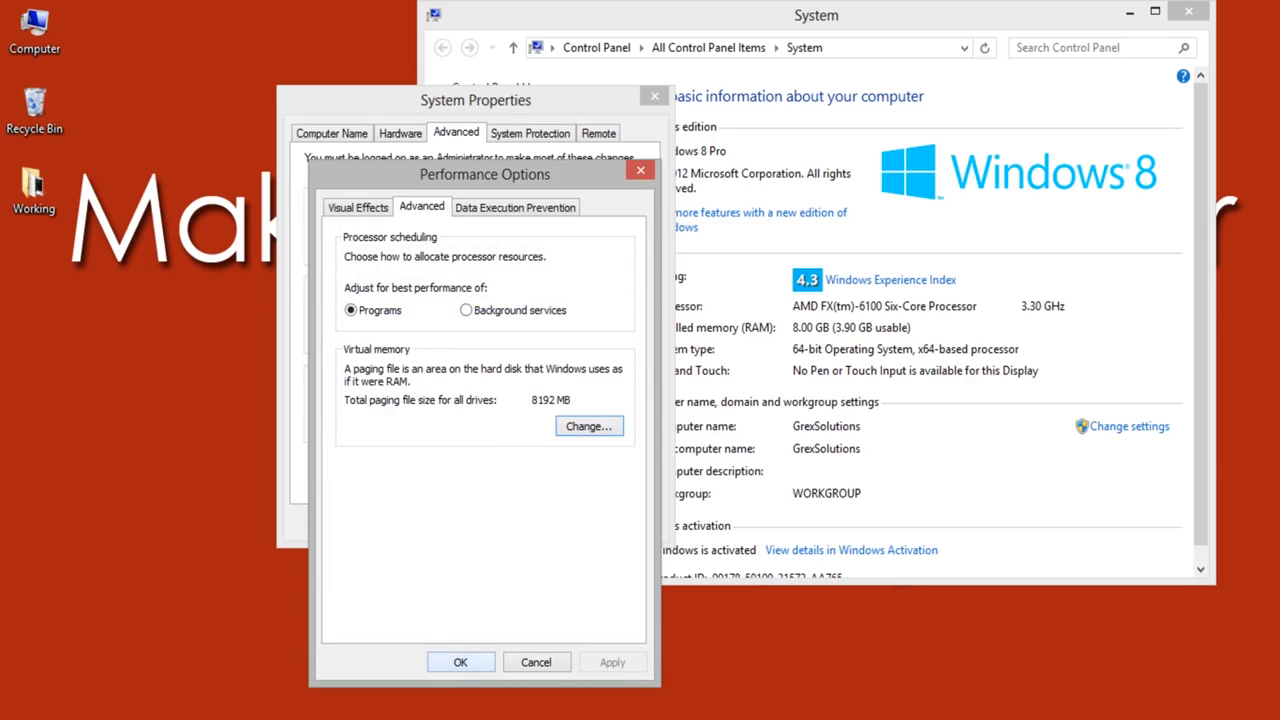
key("Return")
key("Return")
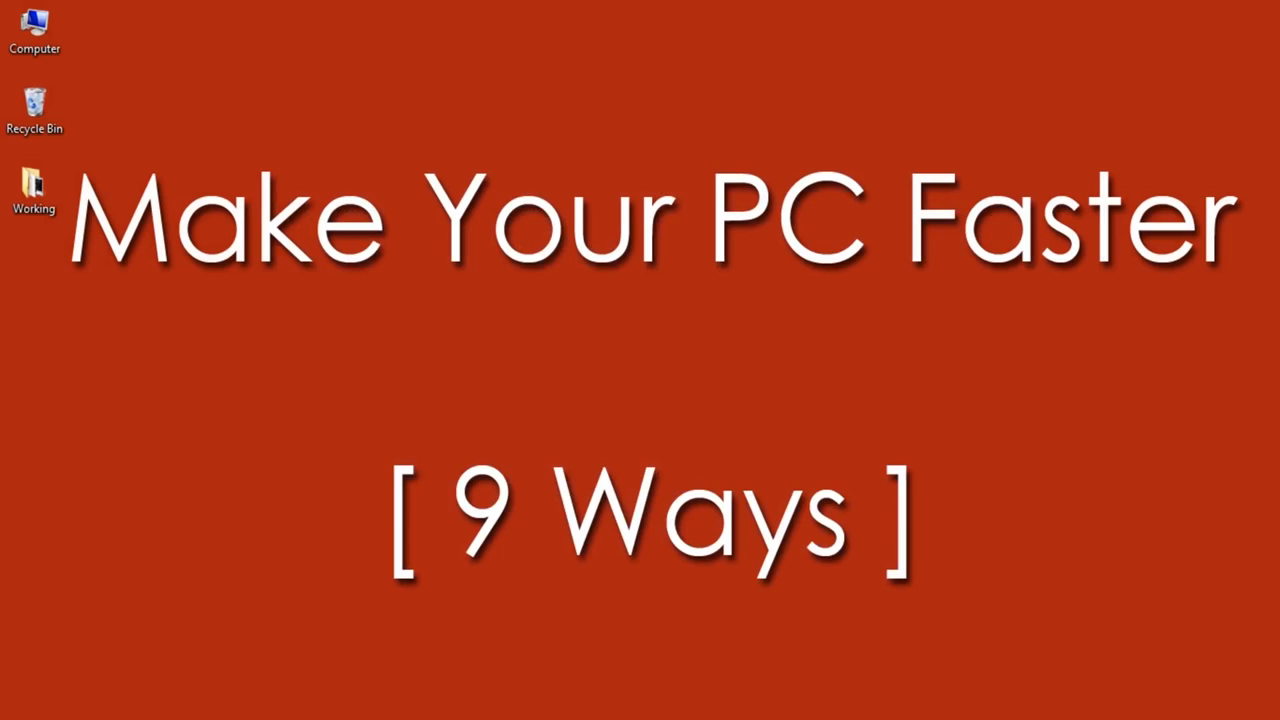
Step: Launch System Configuration by running the msconfig command
key("super+r")
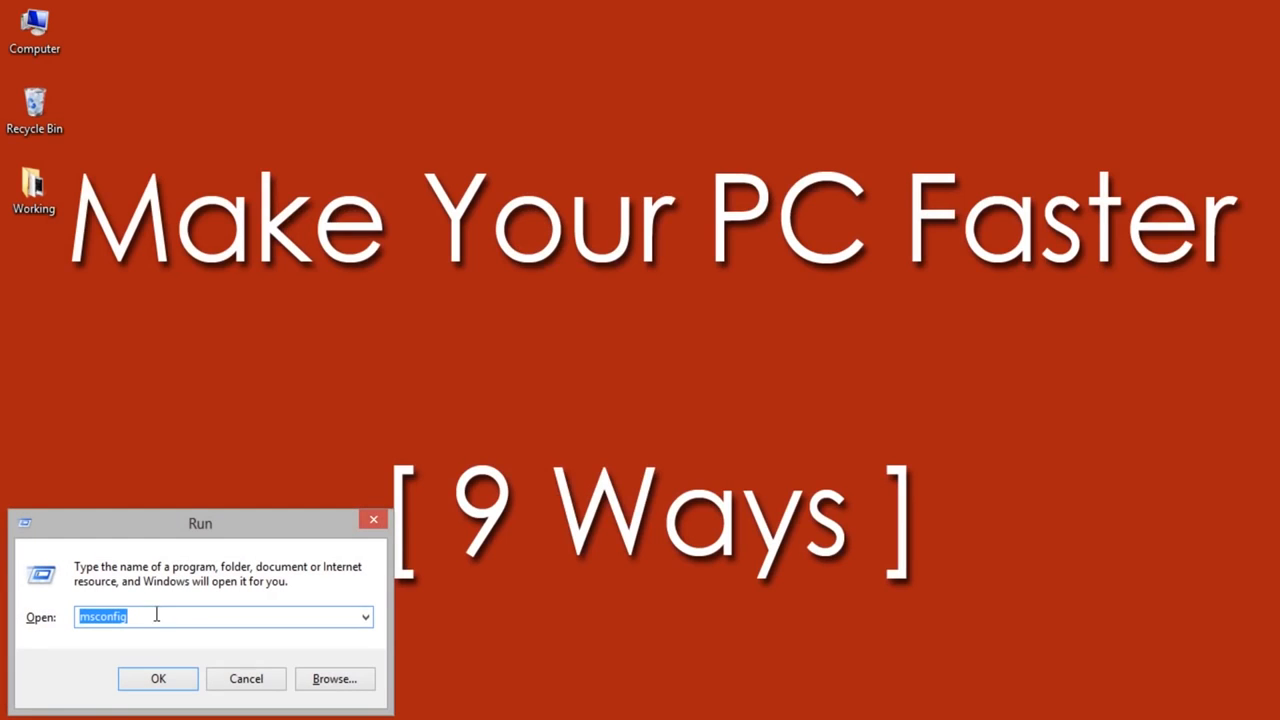
left_click(94, 616)
key("Return")
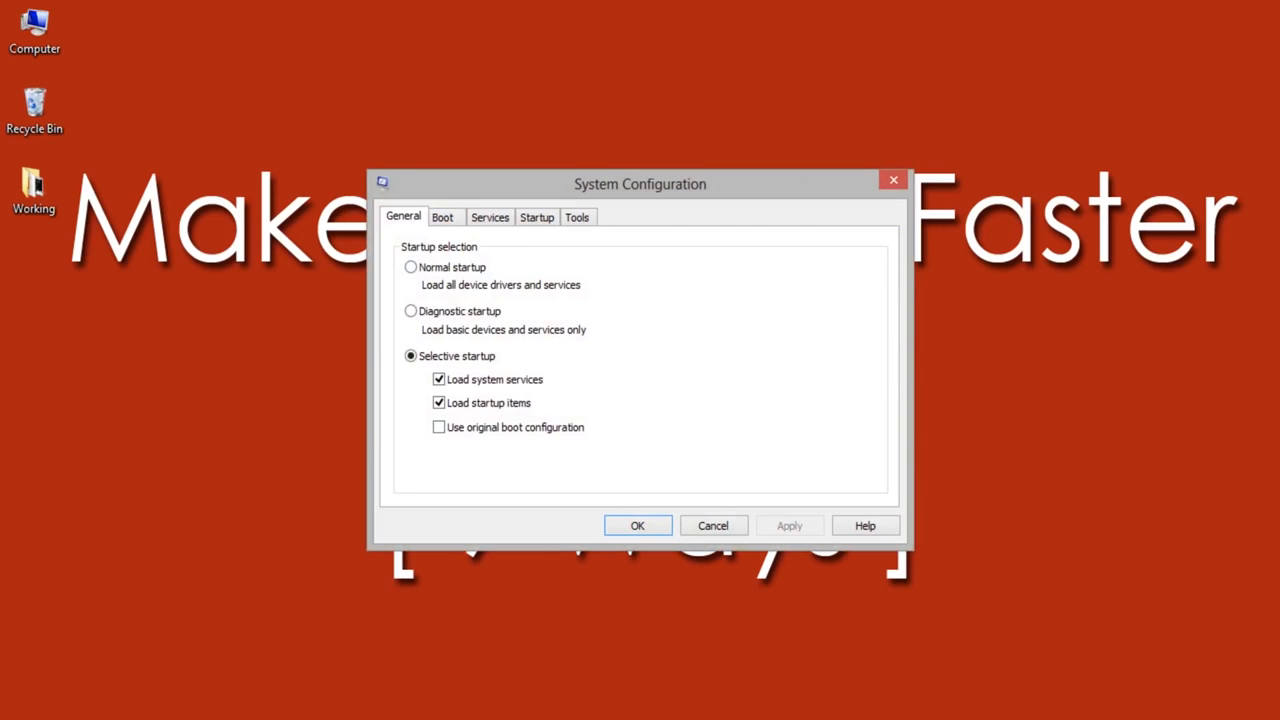
Step: Review the start-up programs in Task Manager, selecting SwitchBoard Server and QuickTime Task, and close Task Manager
left_click(537, 217)
left_click(634, 276)
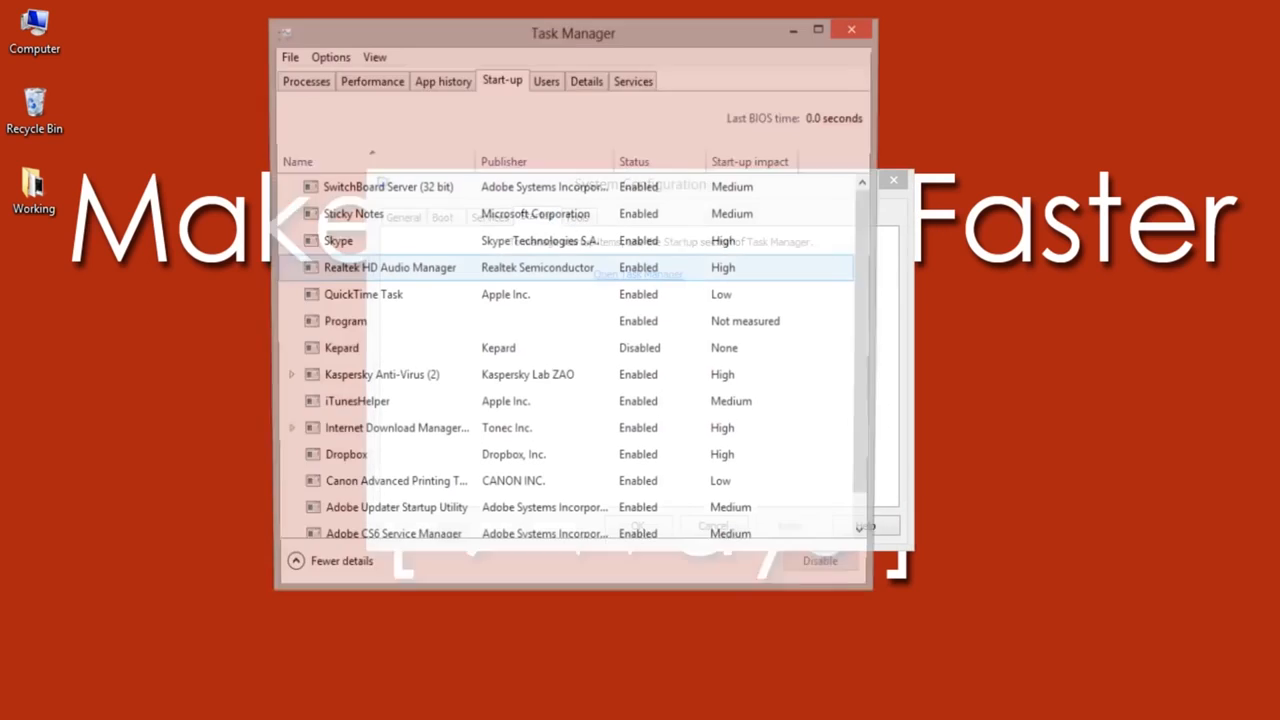
left_click(600, 188)
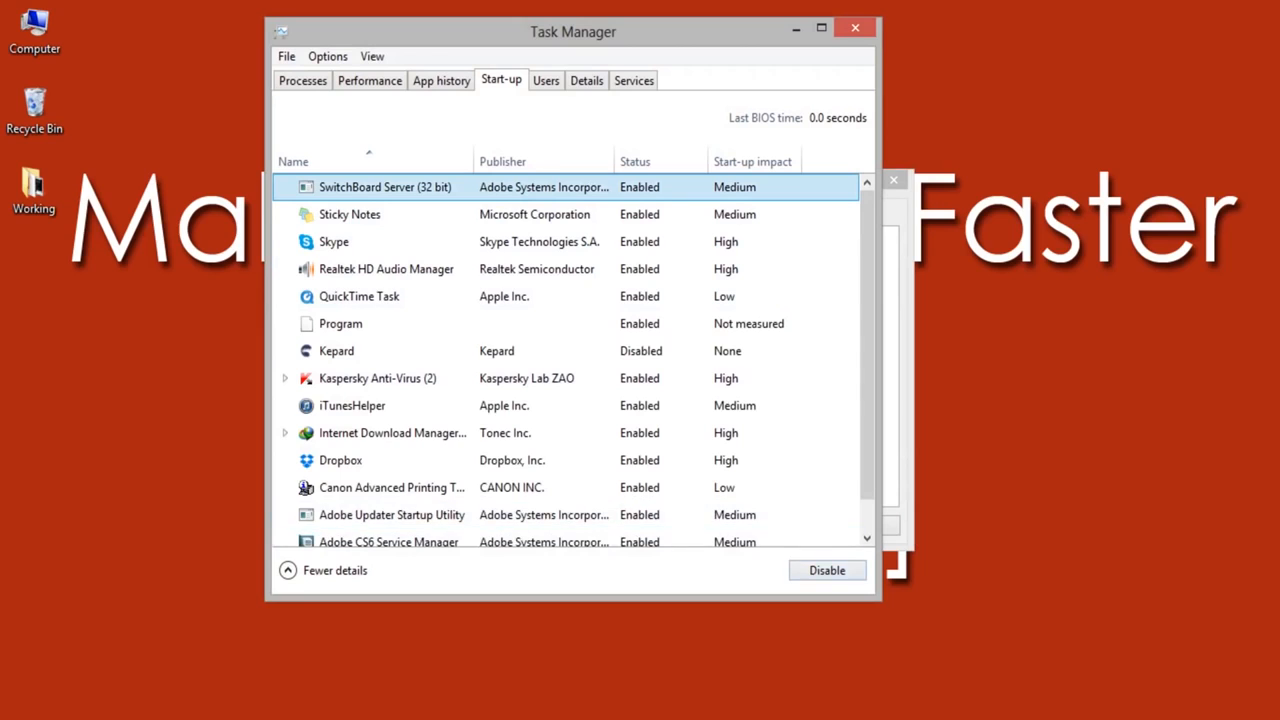
left_click(600, 297)
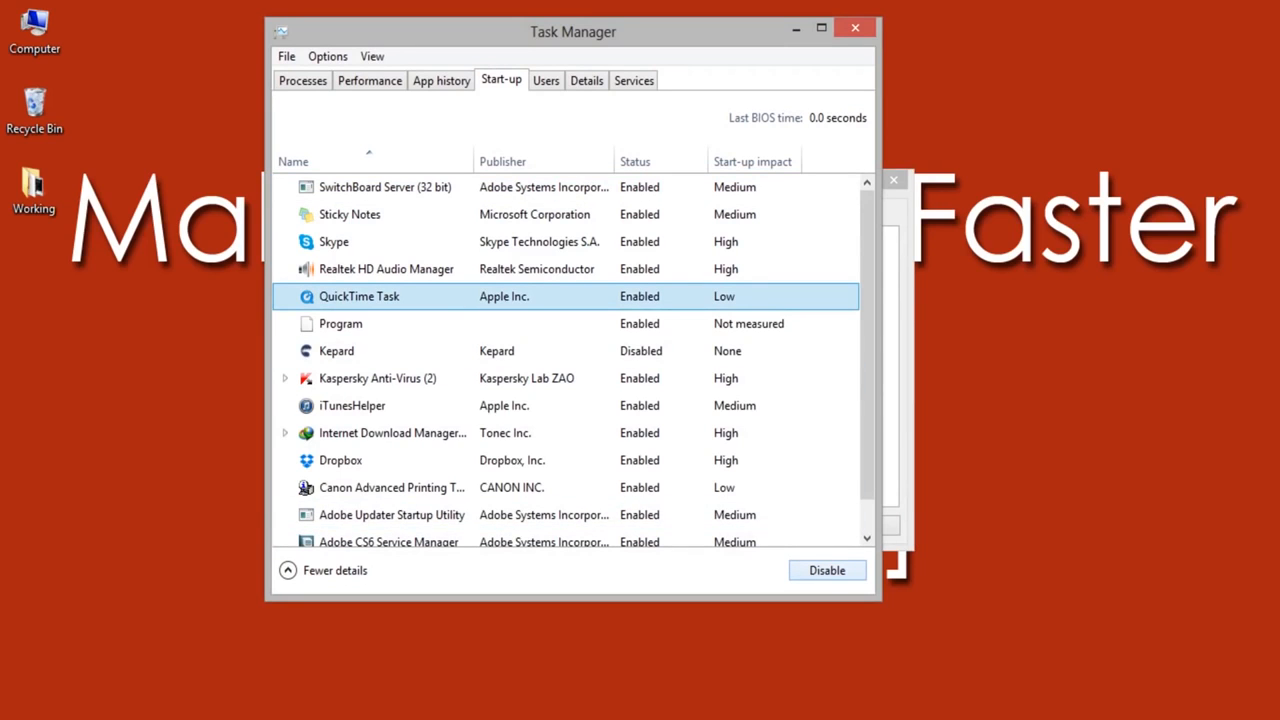
left_click(855, 28)
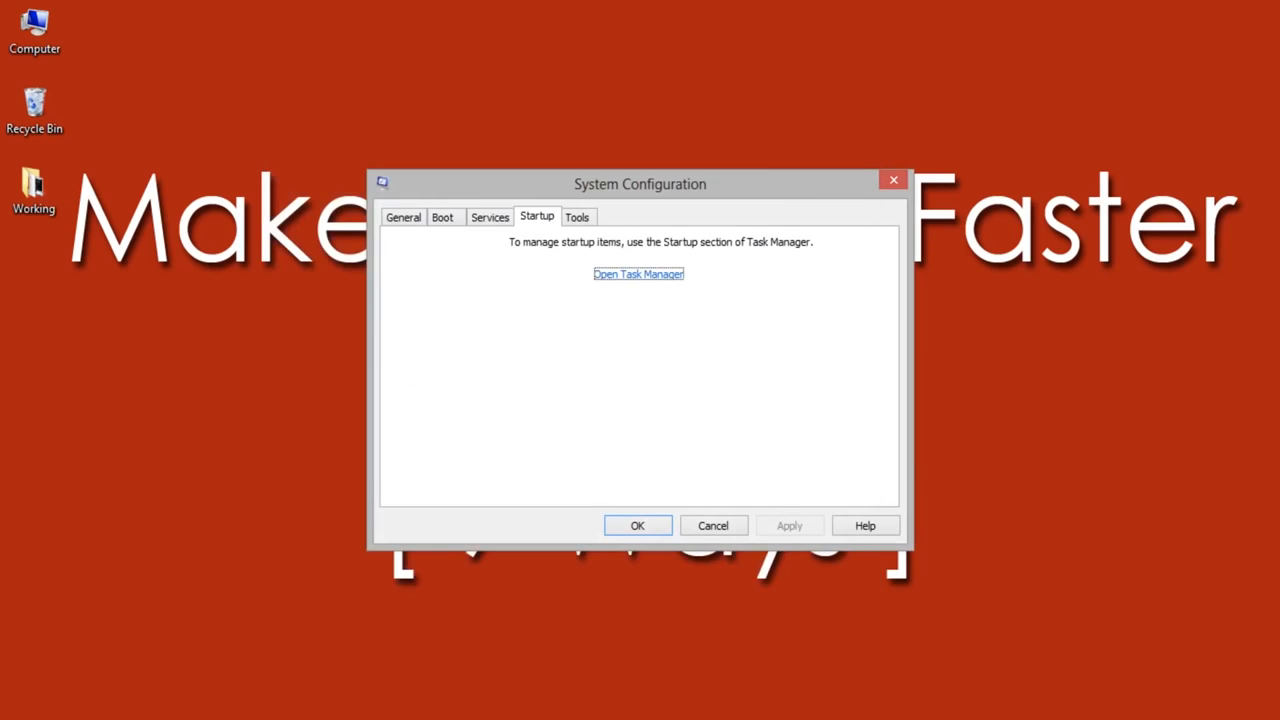
Step: Set the Windows 8 advanced boot options to 6 processors and 8192 maximum memory, saving the configuration without restarting
left_click(443, 217)
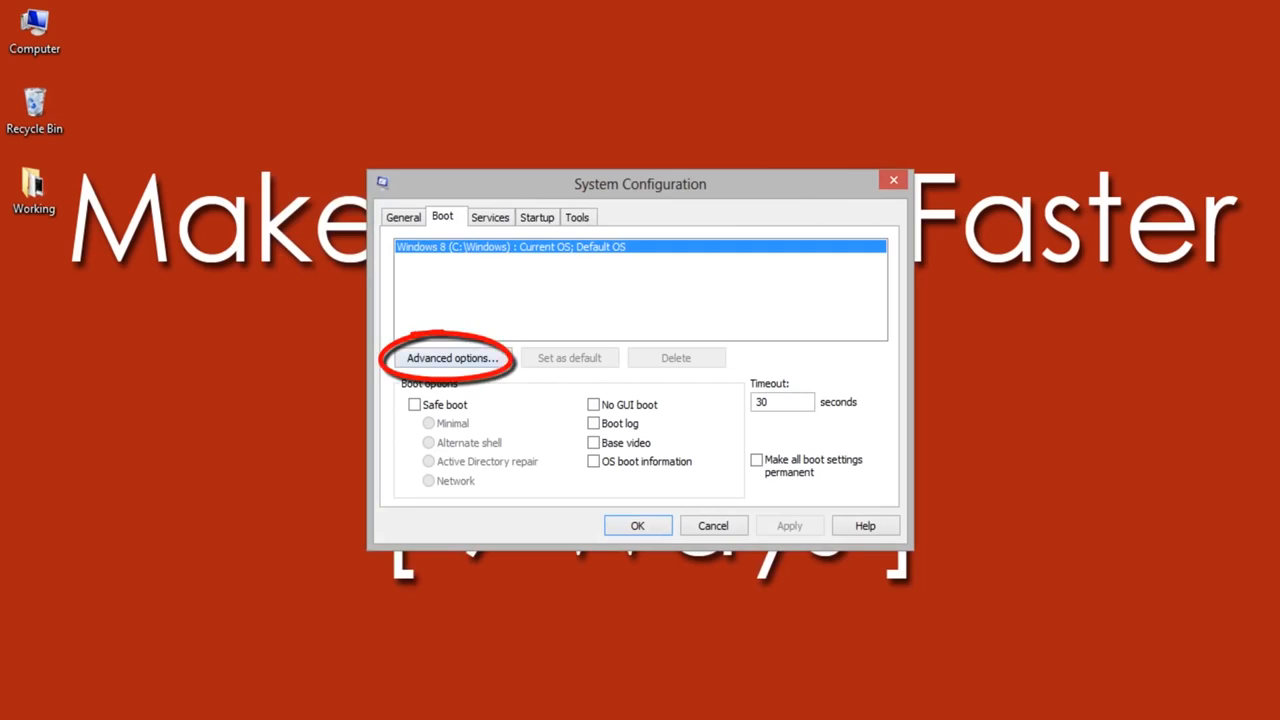
left_click(452, 358)
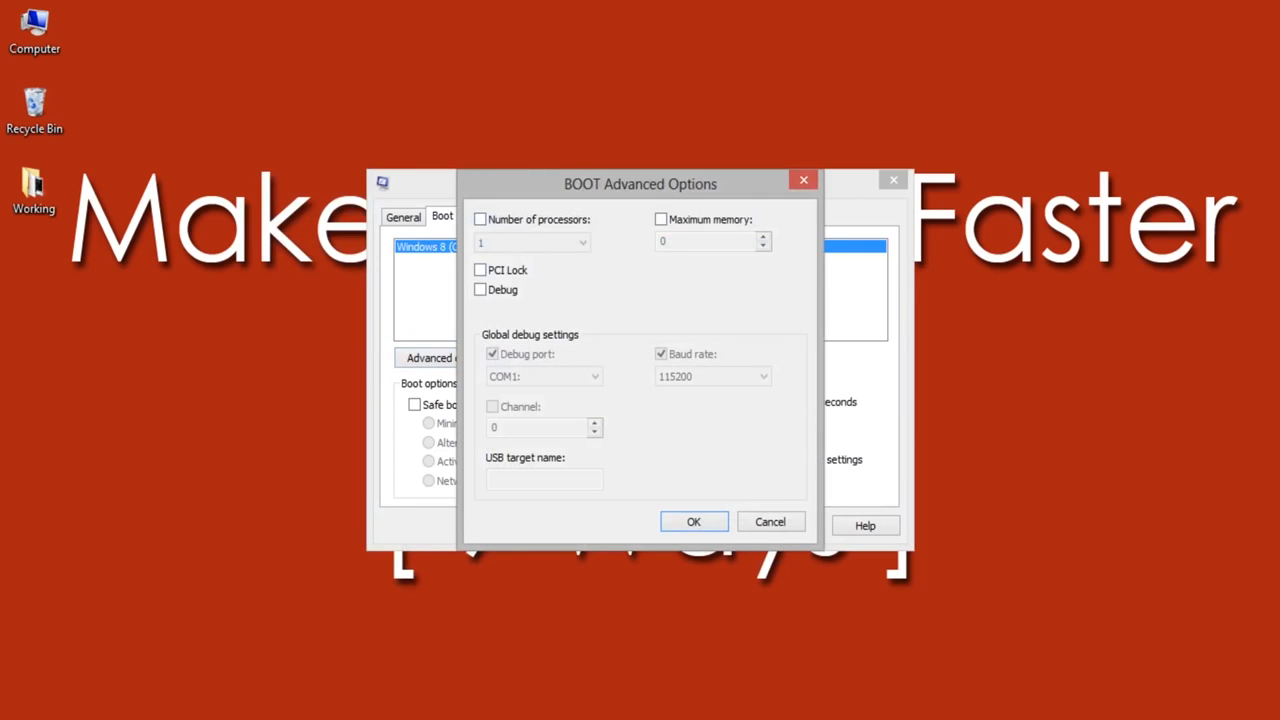
left_click(481, 220)
left_click(582, 243)
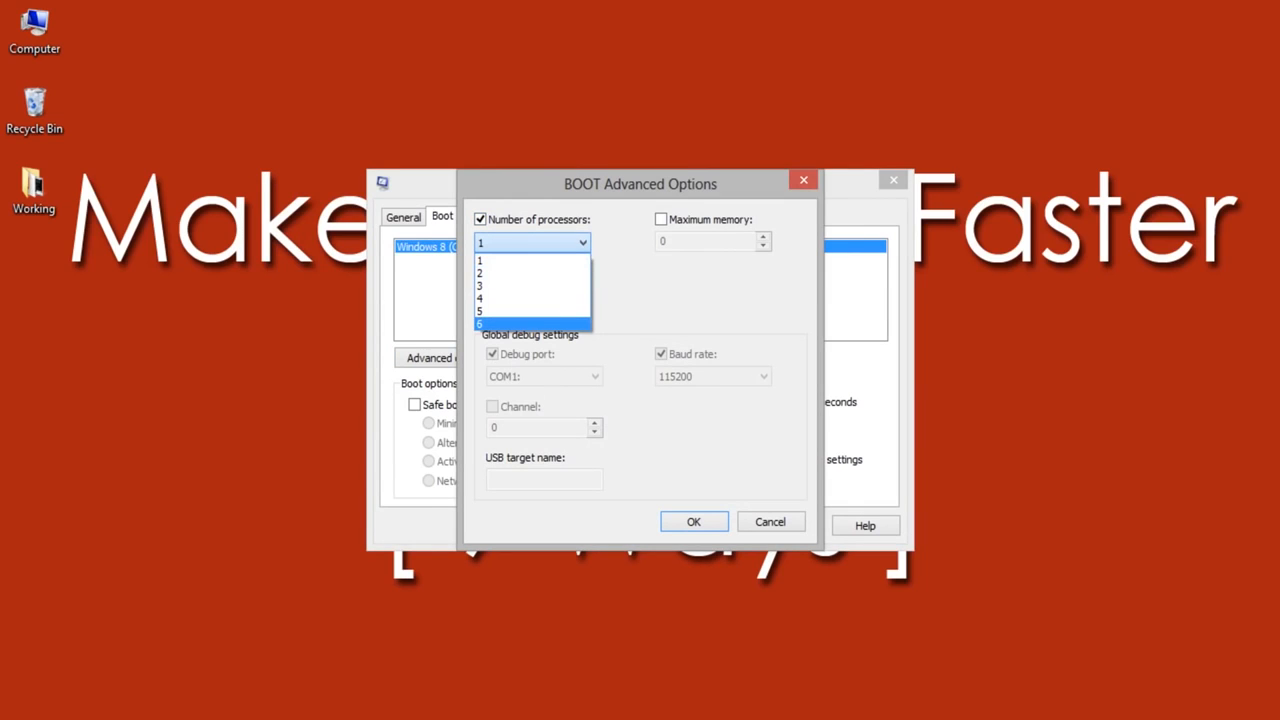
left_click(530, 324)
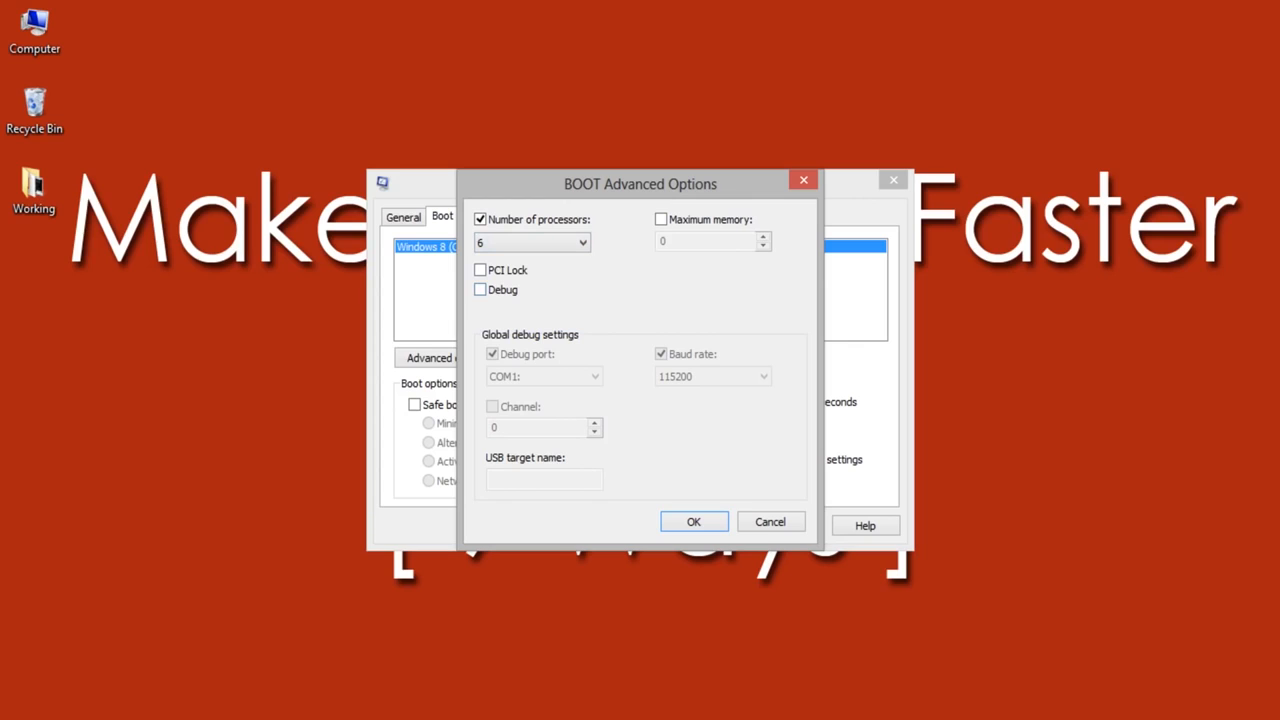
left_click(661, 219)
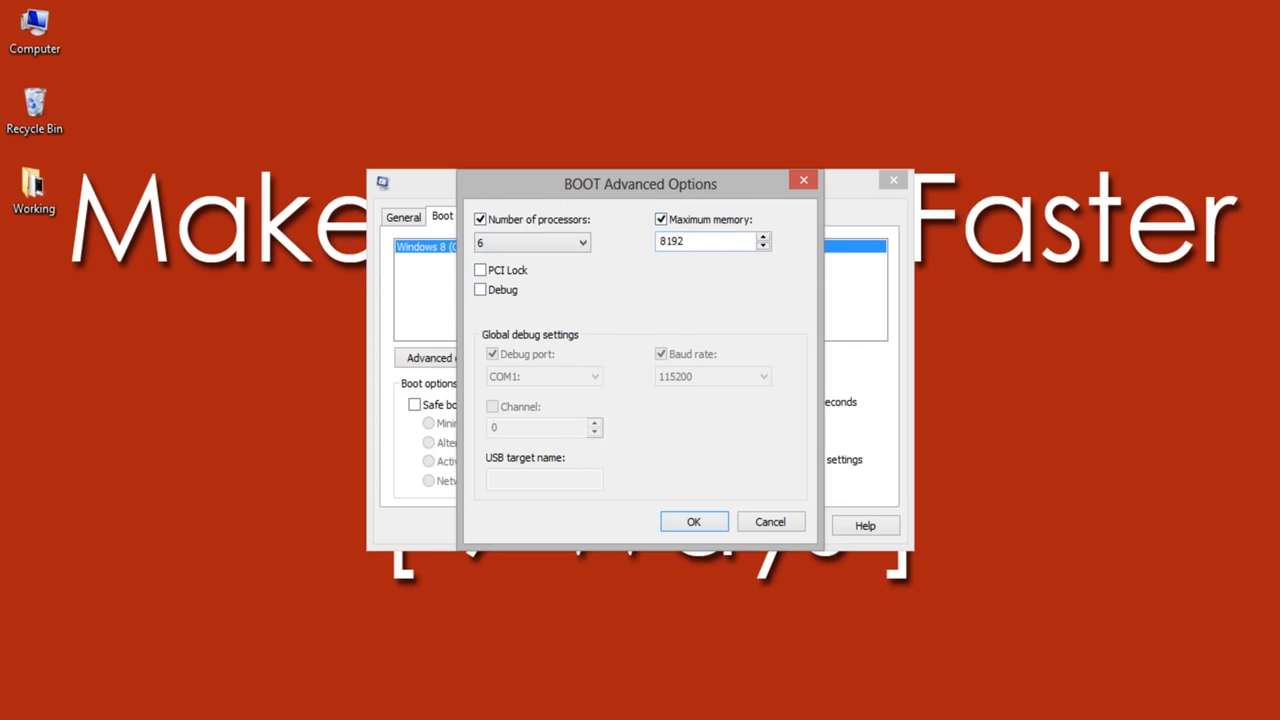
left_click(693, 521)
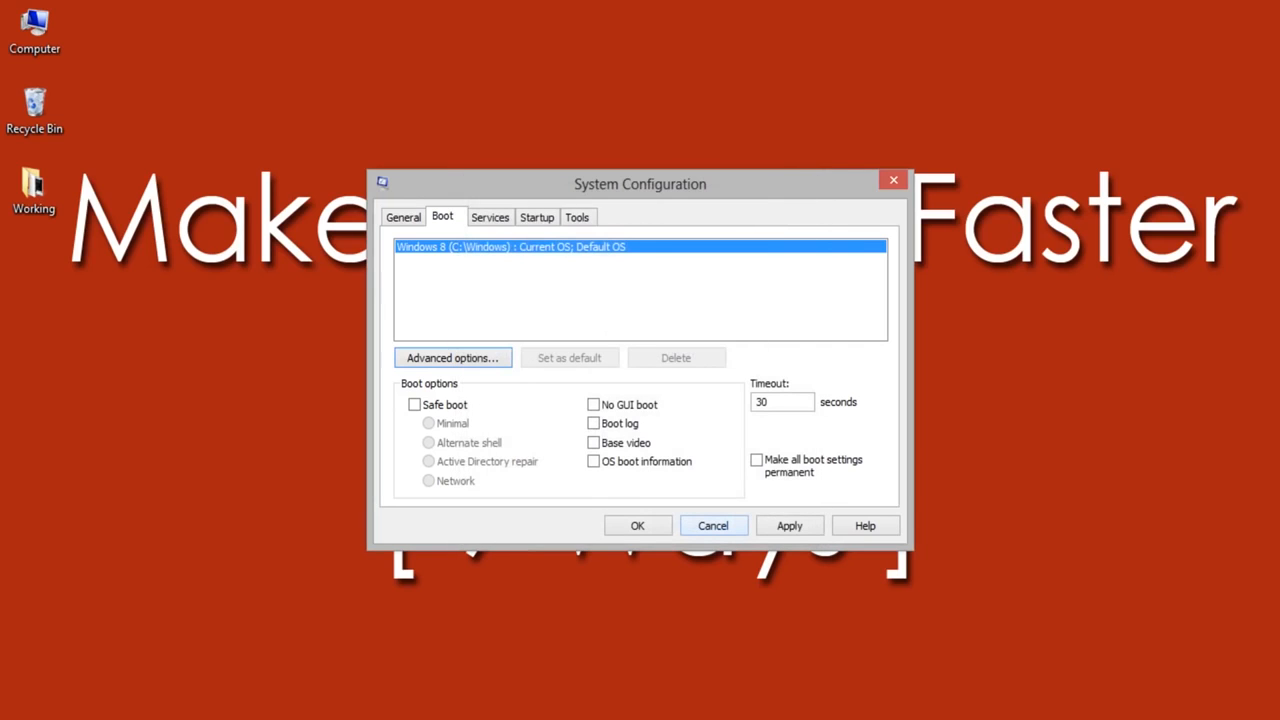
left_click(637, 525)
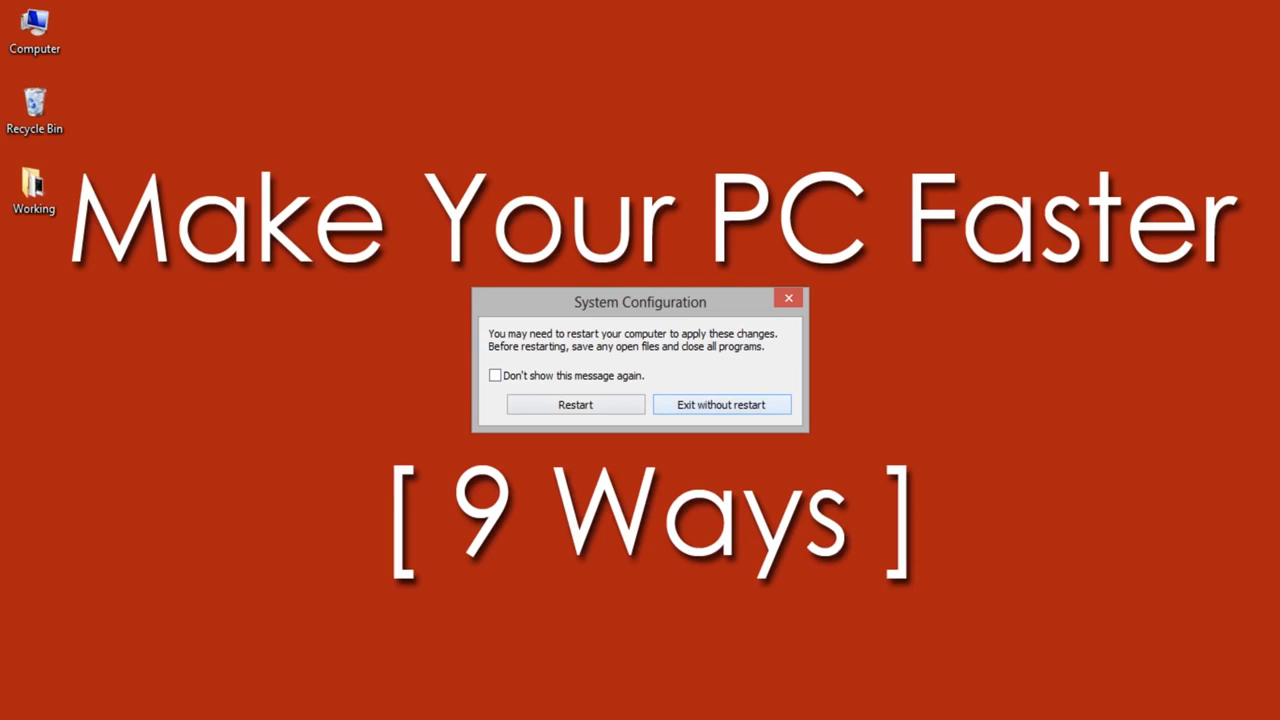
left_click(721, 405)
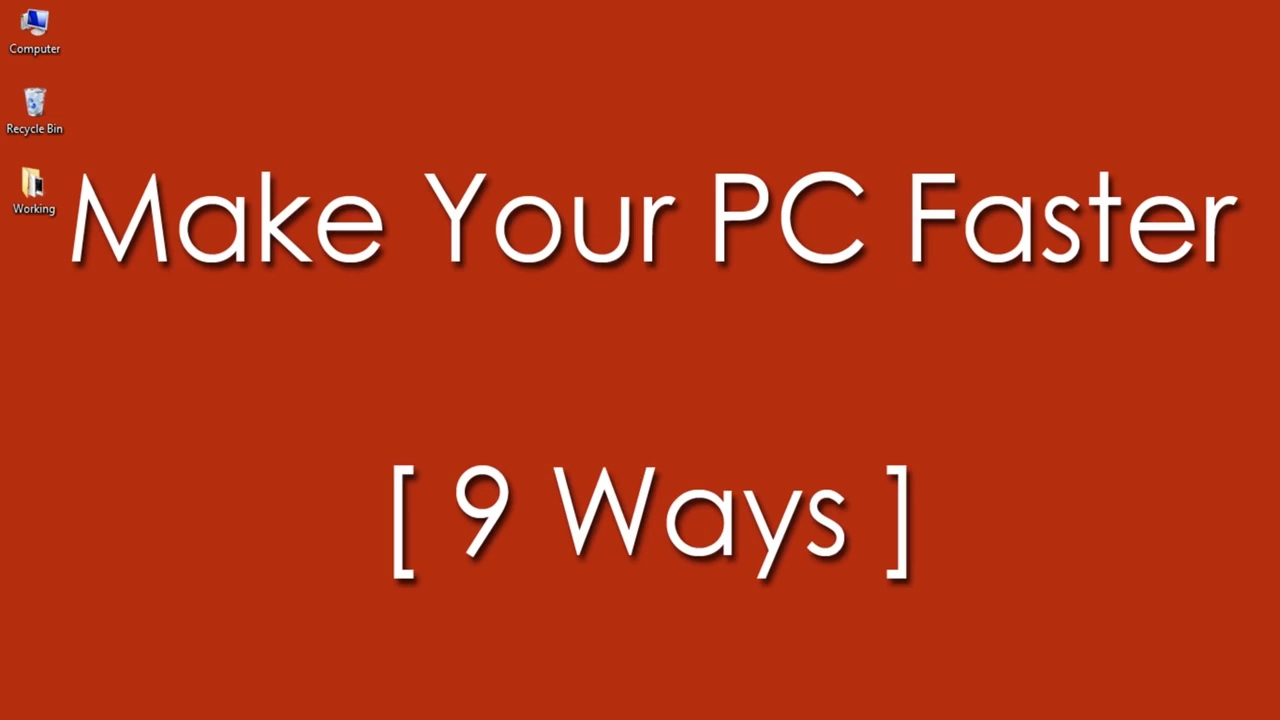
Step: Run regedit and open the registry key HKEY_LOCAL_MACHINE\SYSTEM\CurrentControlSet\Control\Session Manager\Memory Management\PrefetchParameters
key("super+r")
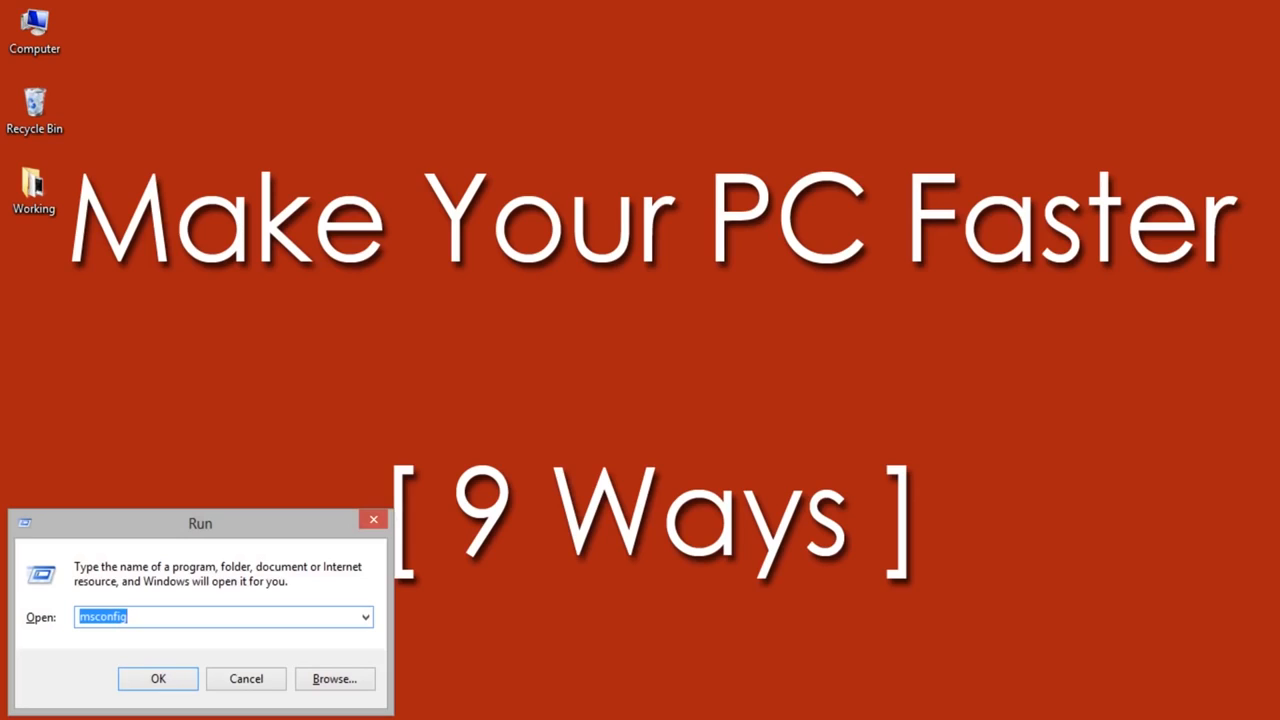
type("regedit")
key("Return")
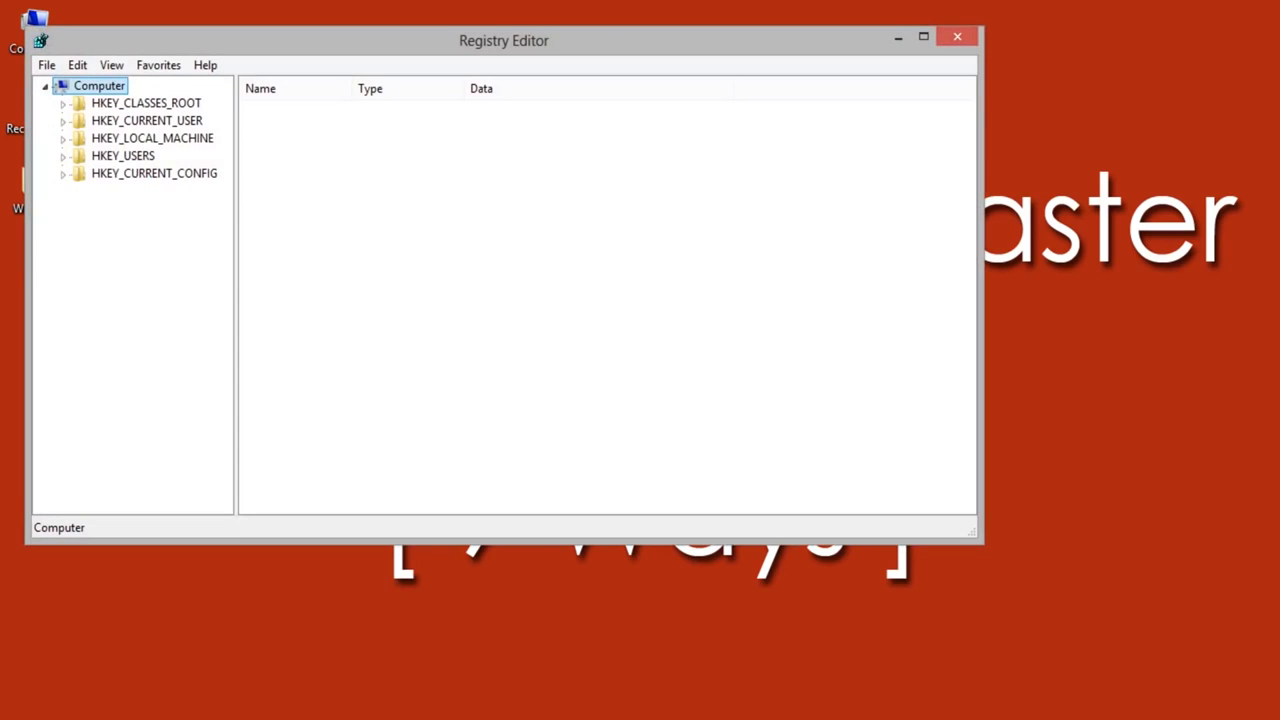
double_click(152, 138)
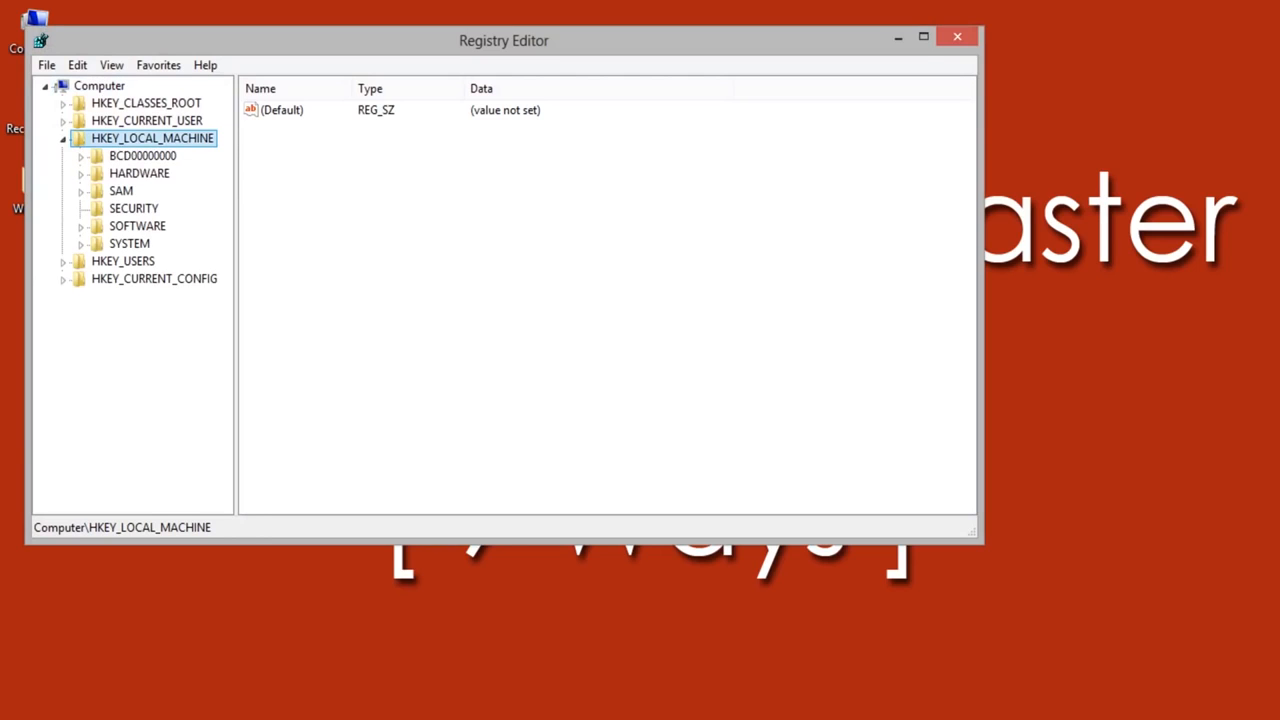
double_click(129, 244)
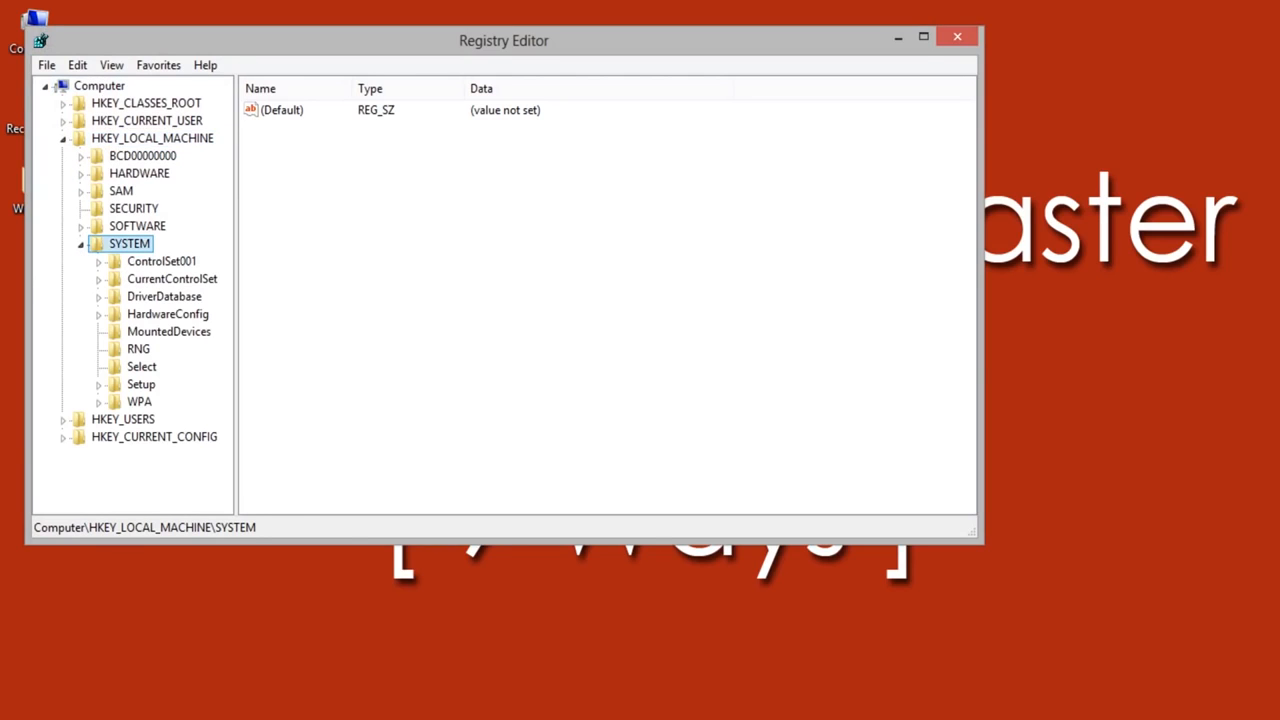
double_click(172, 279)
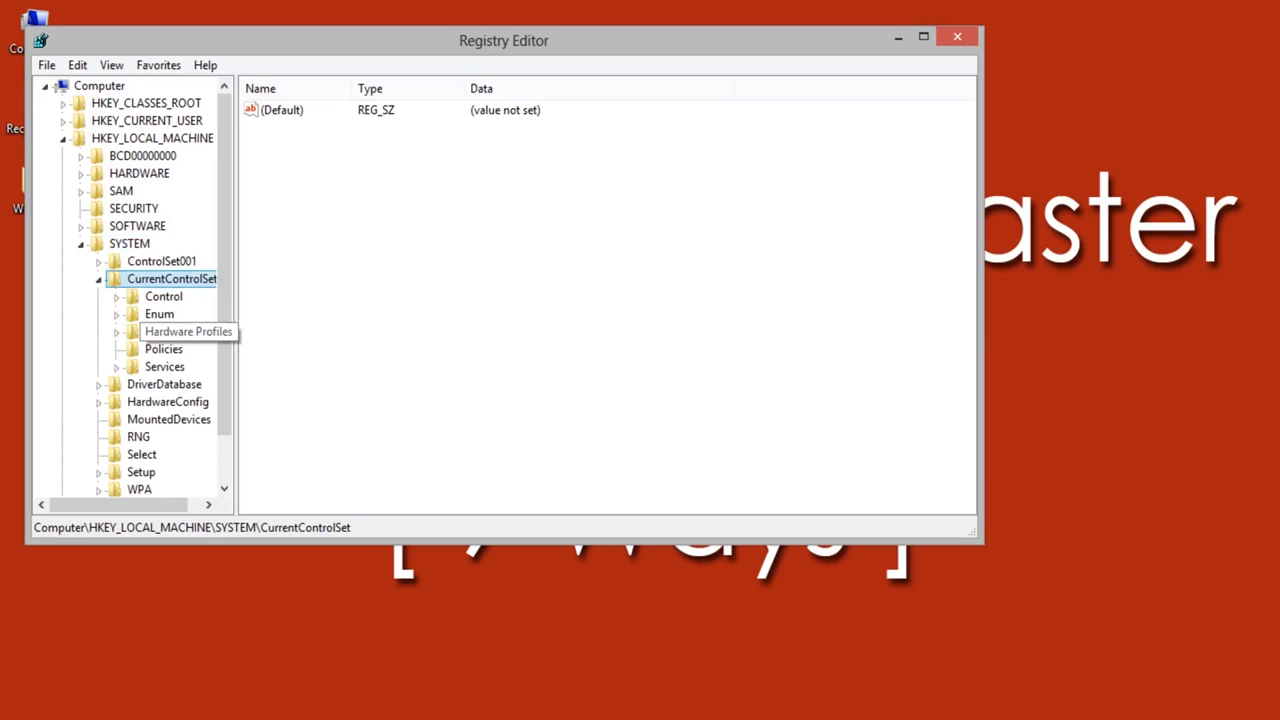
double_click(164, 297)
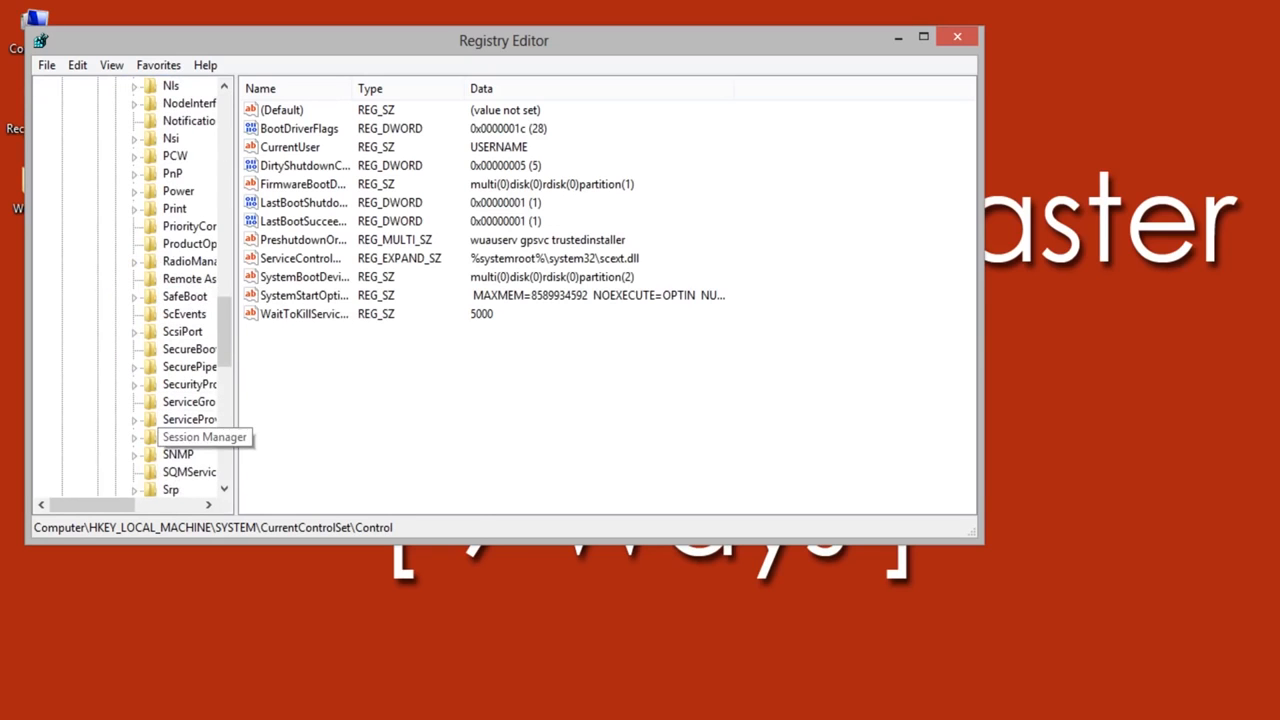
double_click(190, 437)
double_click(197, 401)
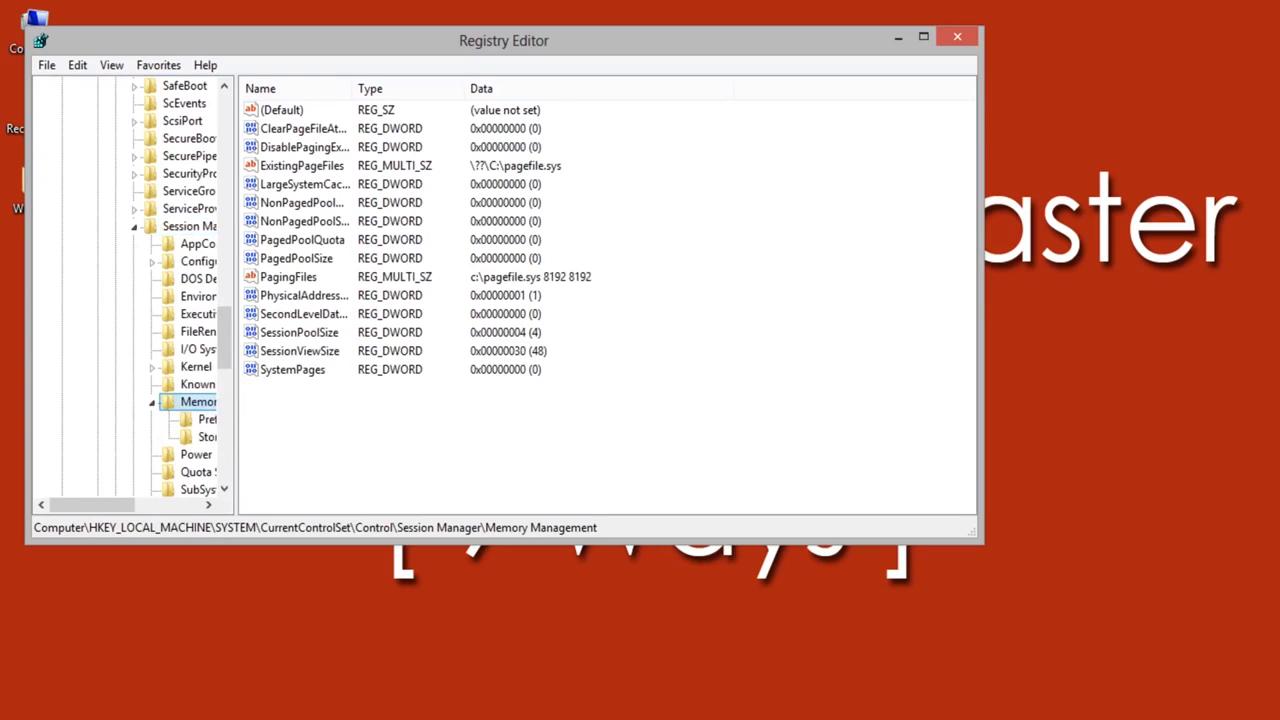
left_click(206, 420)
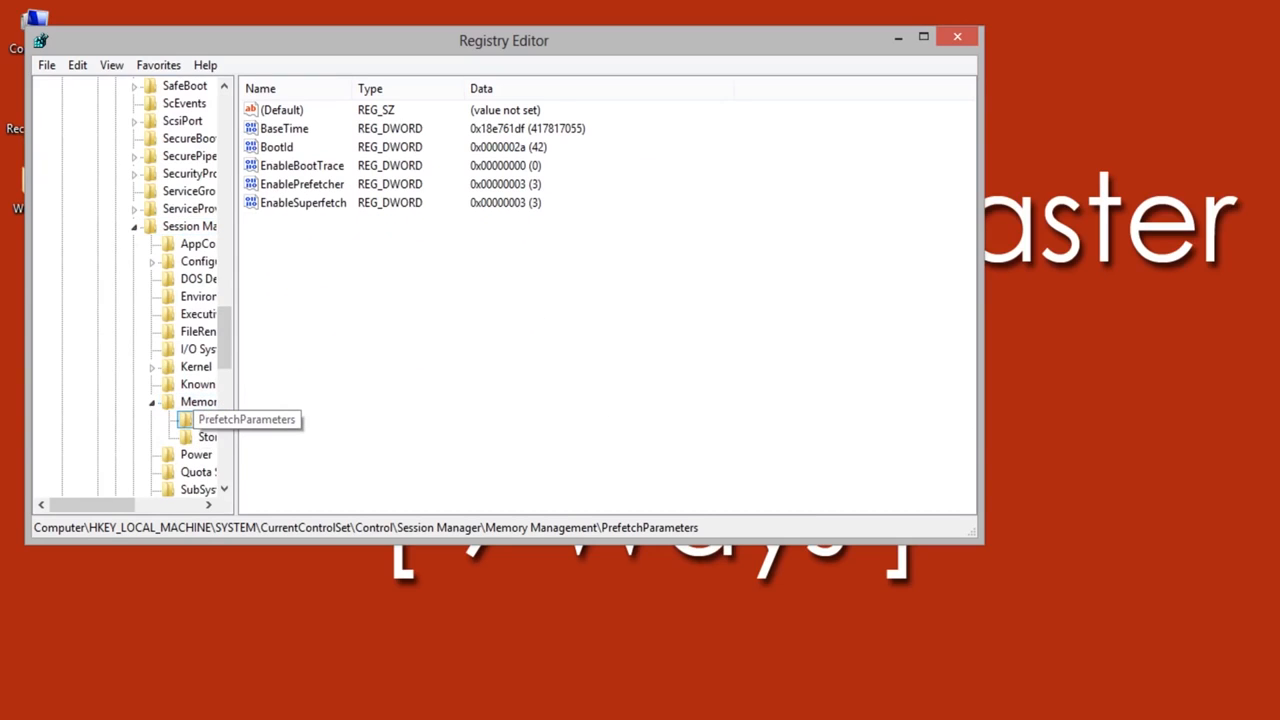
Step: Set the EnableSuperfetch value data to 0 and close Registry Editor
left_click(303, 203)
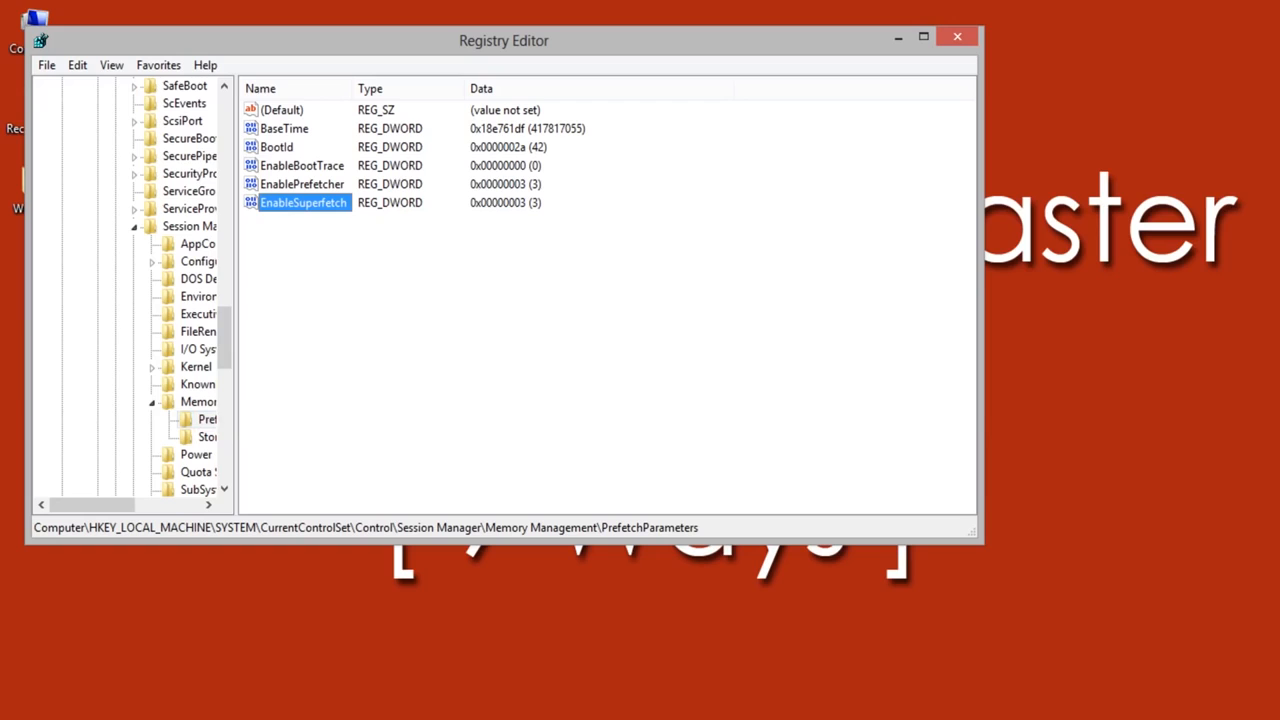
double_click(303, 203)
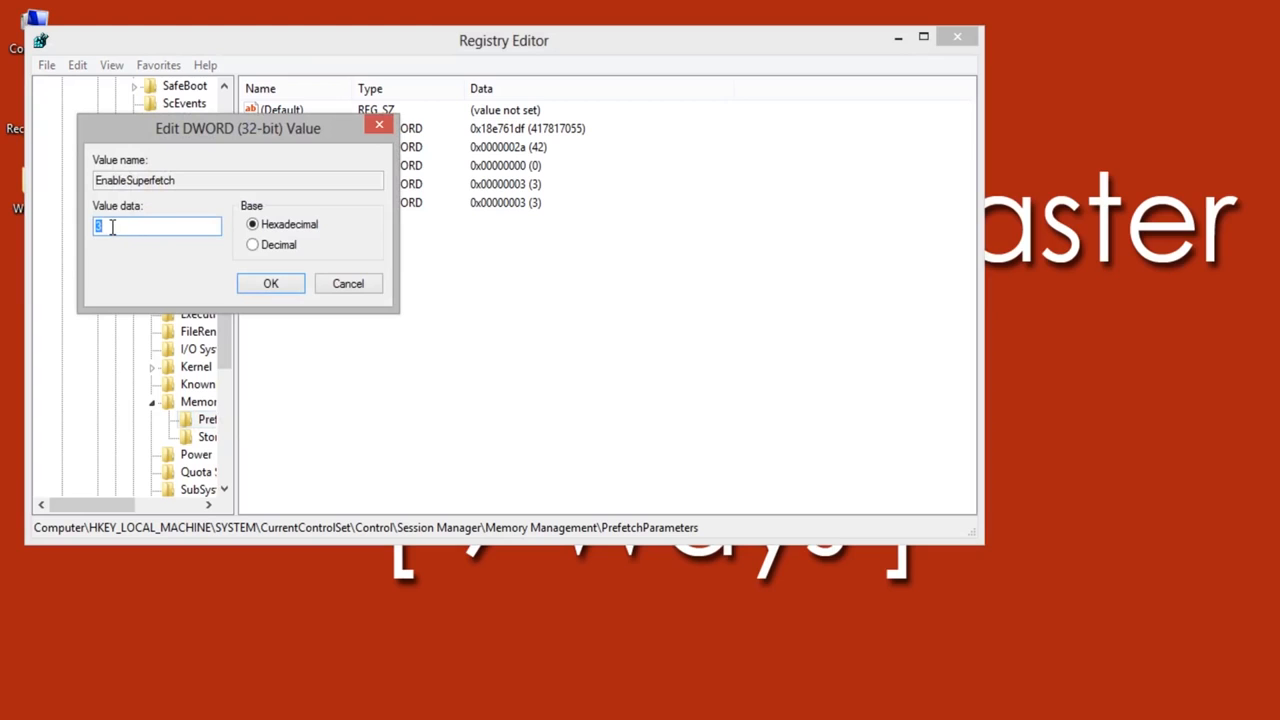
type("0")
key("Return")
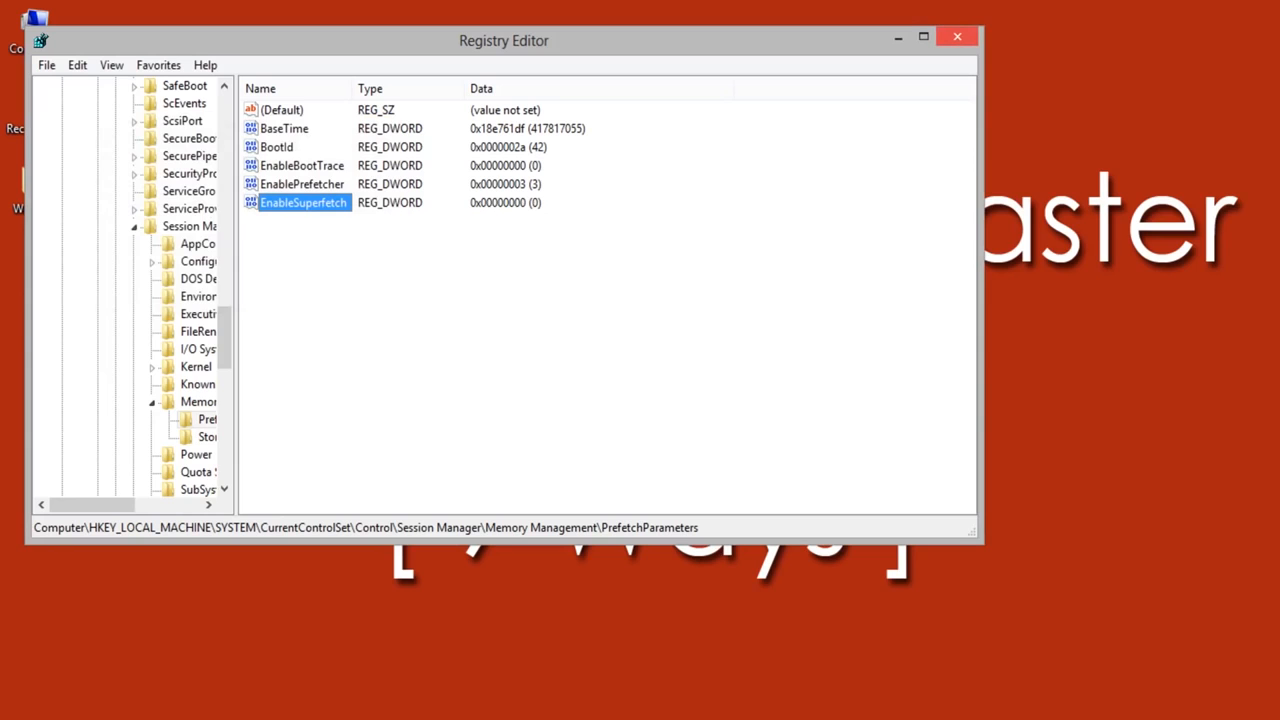
left_click(957, 37)
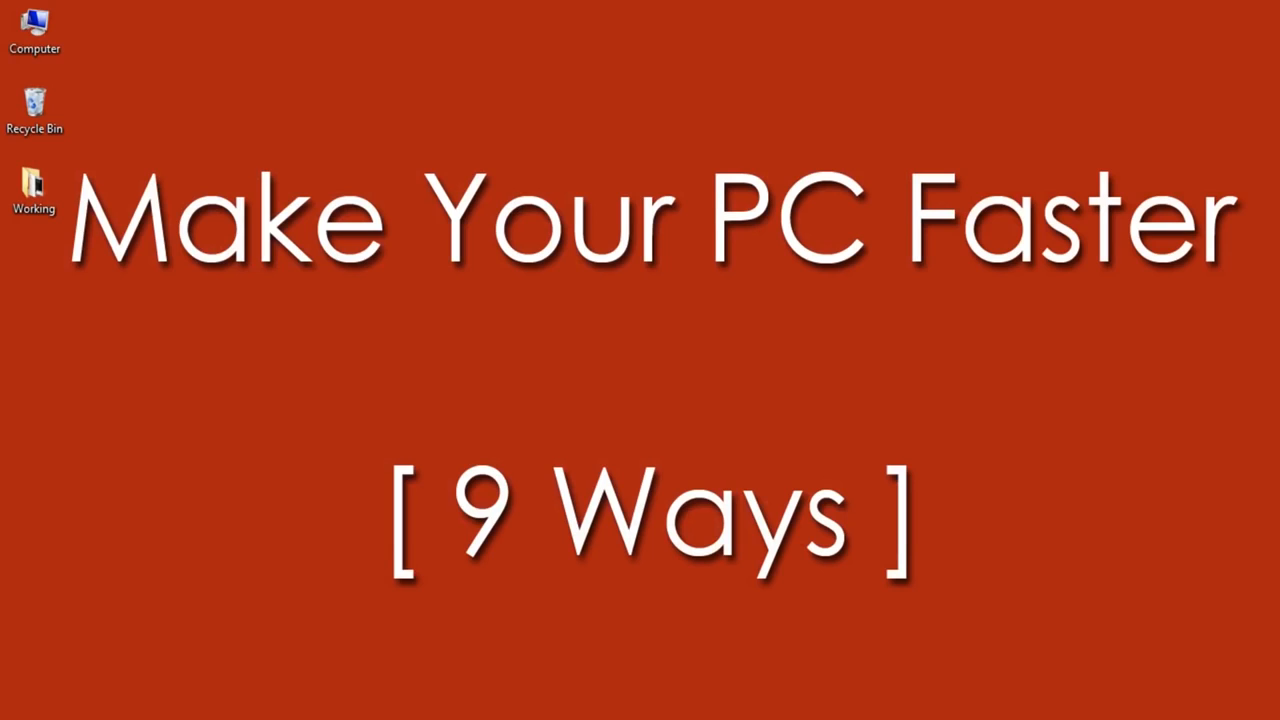
Step: Open the Computer window and bring up the advanced view settings in Folder Options
double_click(34, 30)
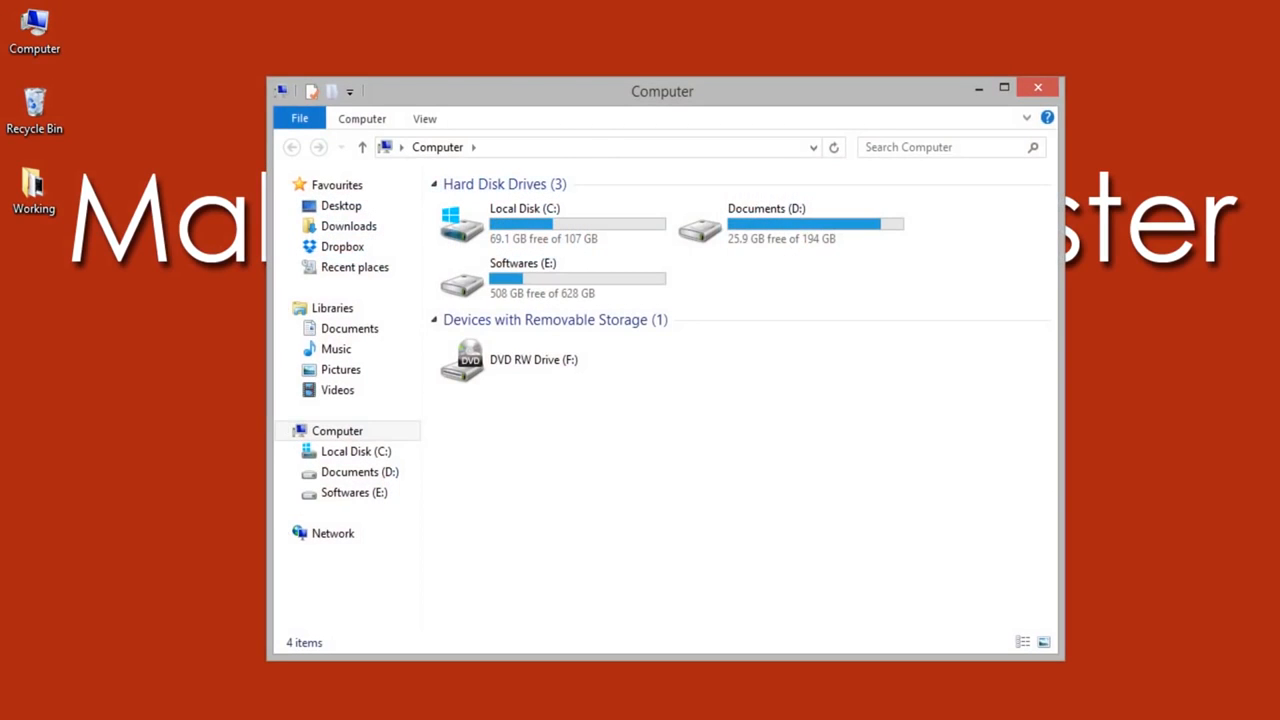
double_click(662, 91)
left_click(151, 34)
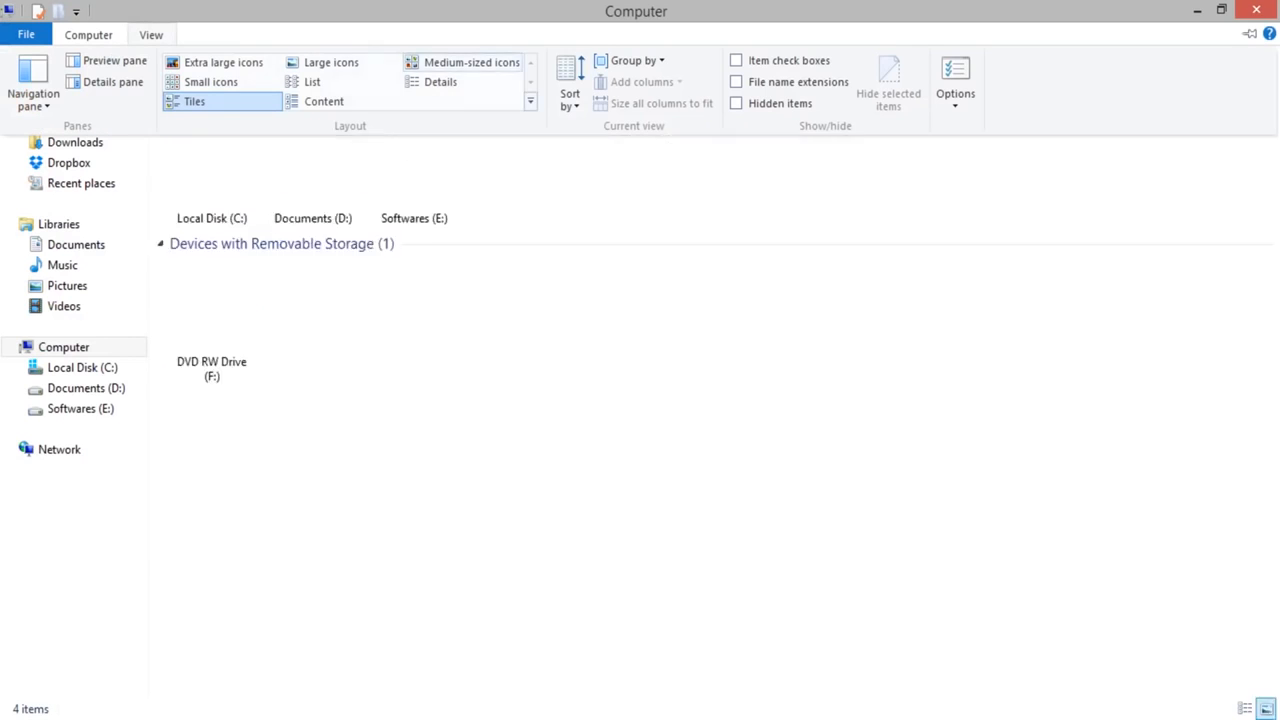
left_click(955, 72)
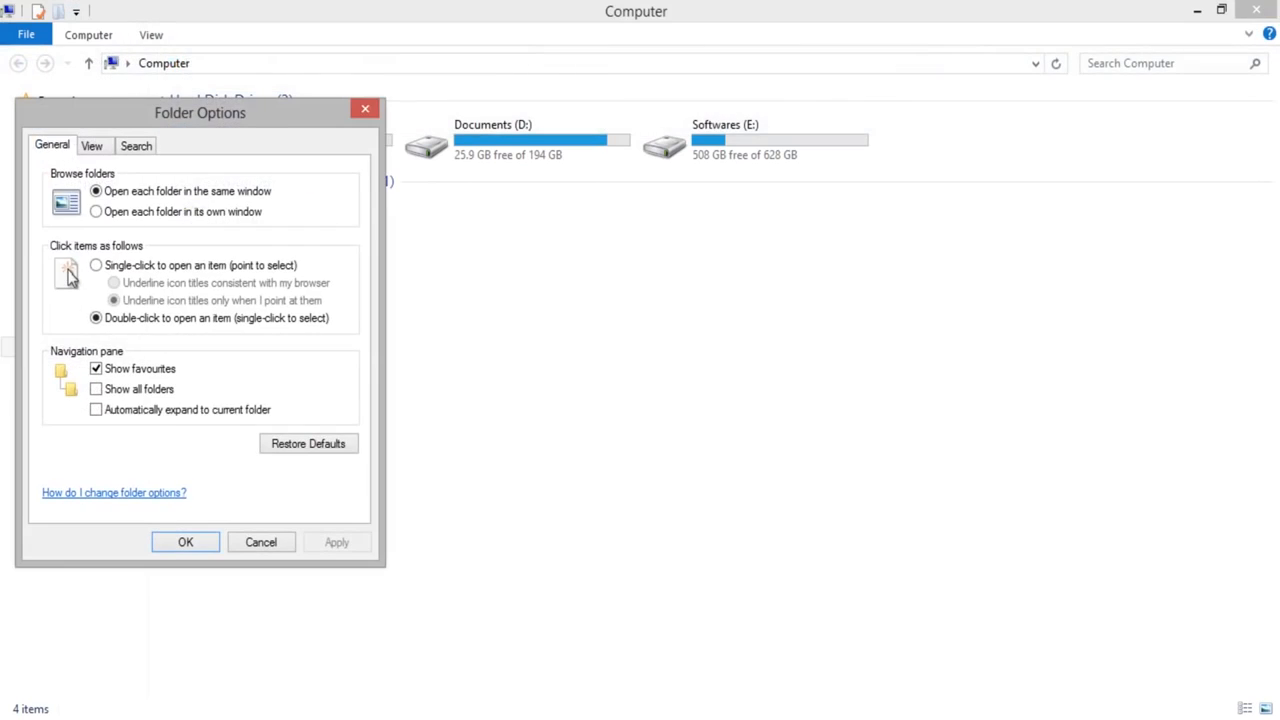
left_click(91, 146)
left_click_drag(200, 112, 455, 83)
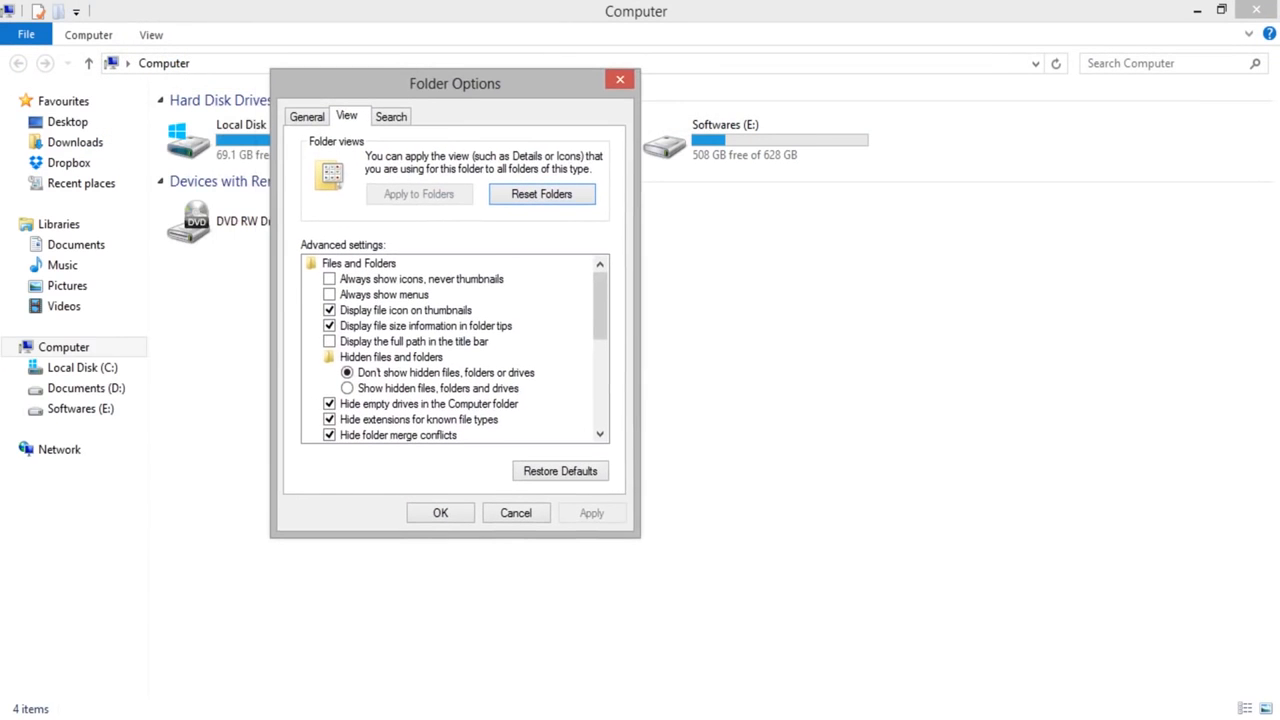
Step: Enable "Always show icons, never thumbnails", disable "Display file icon on thumbnails", and apply the folder options
left_click(330, 279)
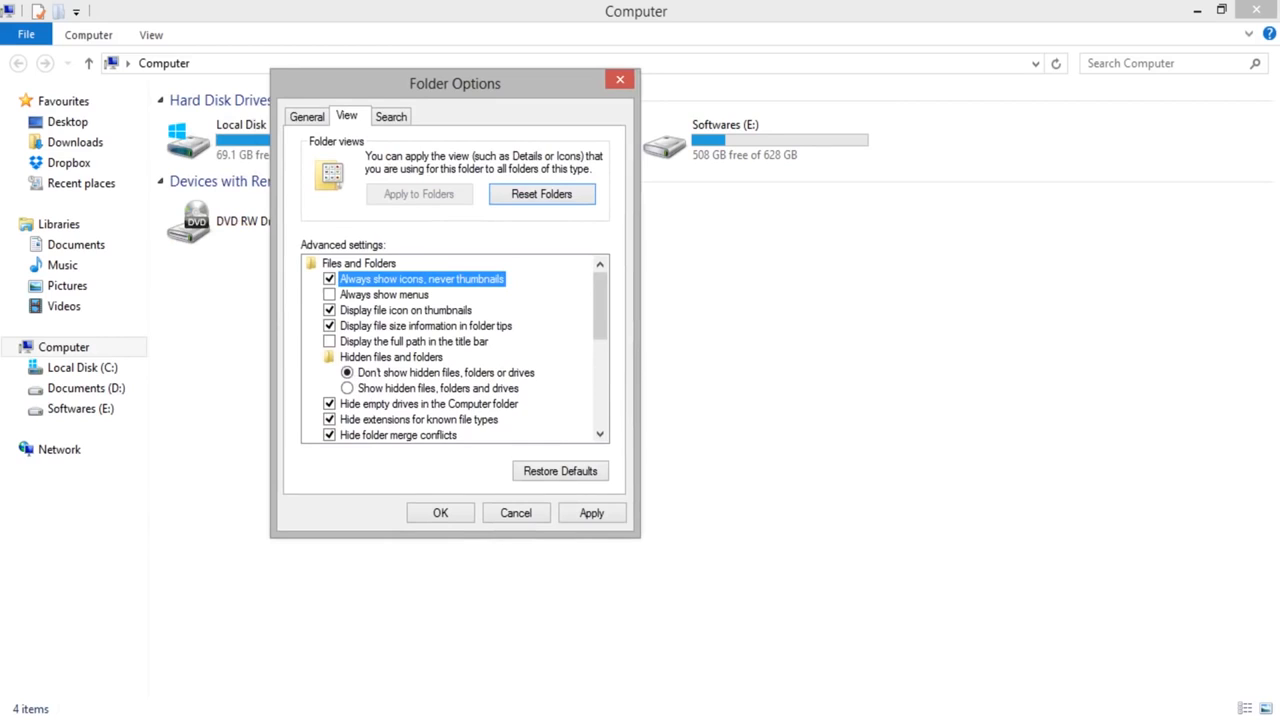
left_click(330, 310)
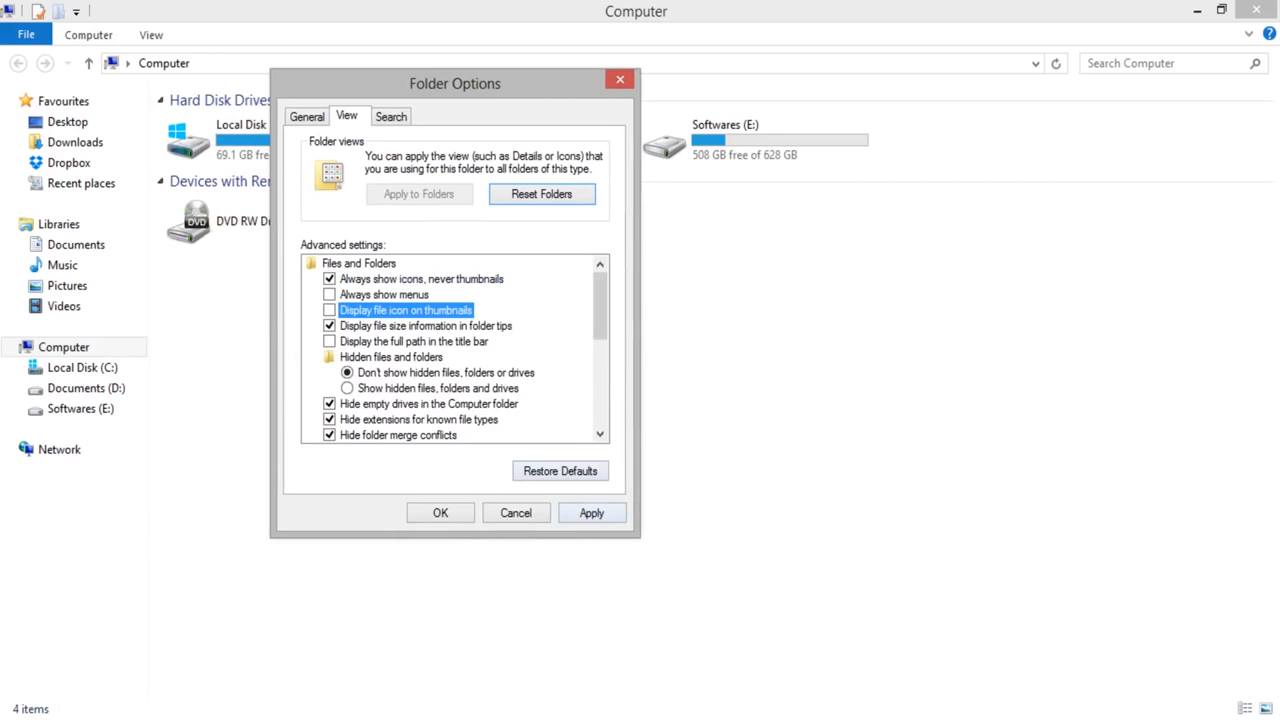
left_click(592, 513)
left_click(440, 513)
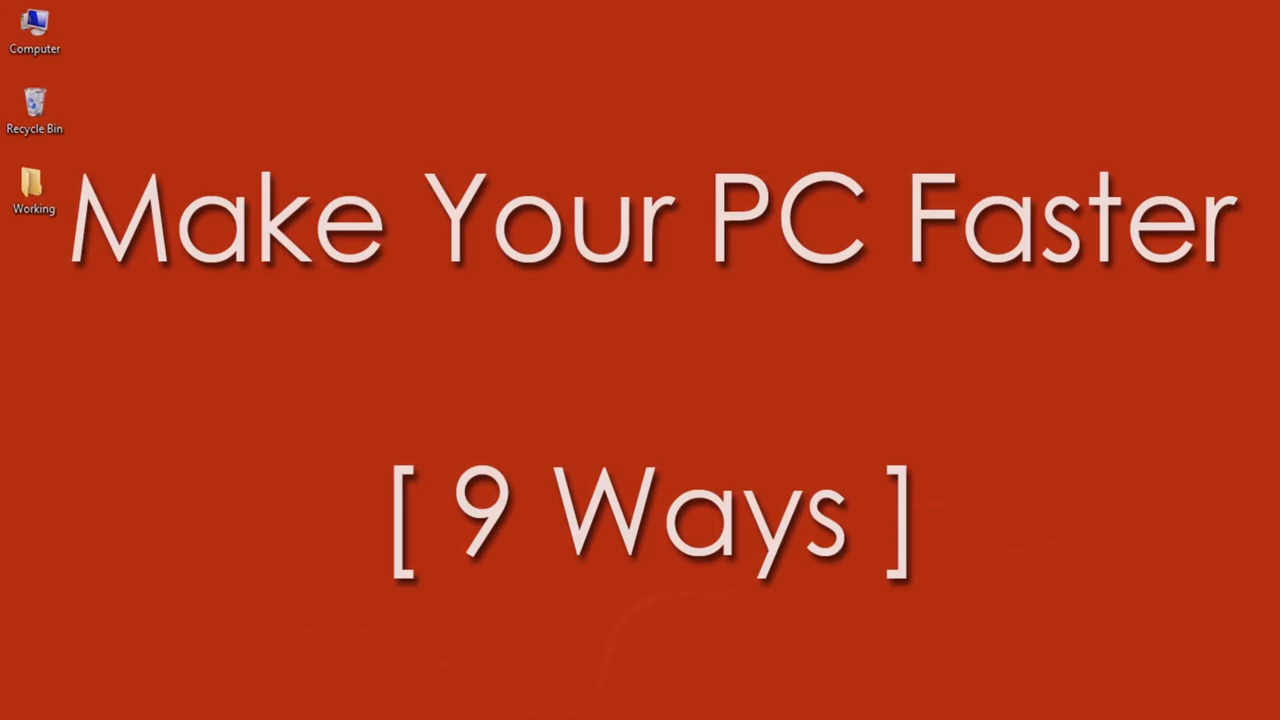
Step: Search the settings for "user" and open the User Account Control settings
key("super")
type("user")
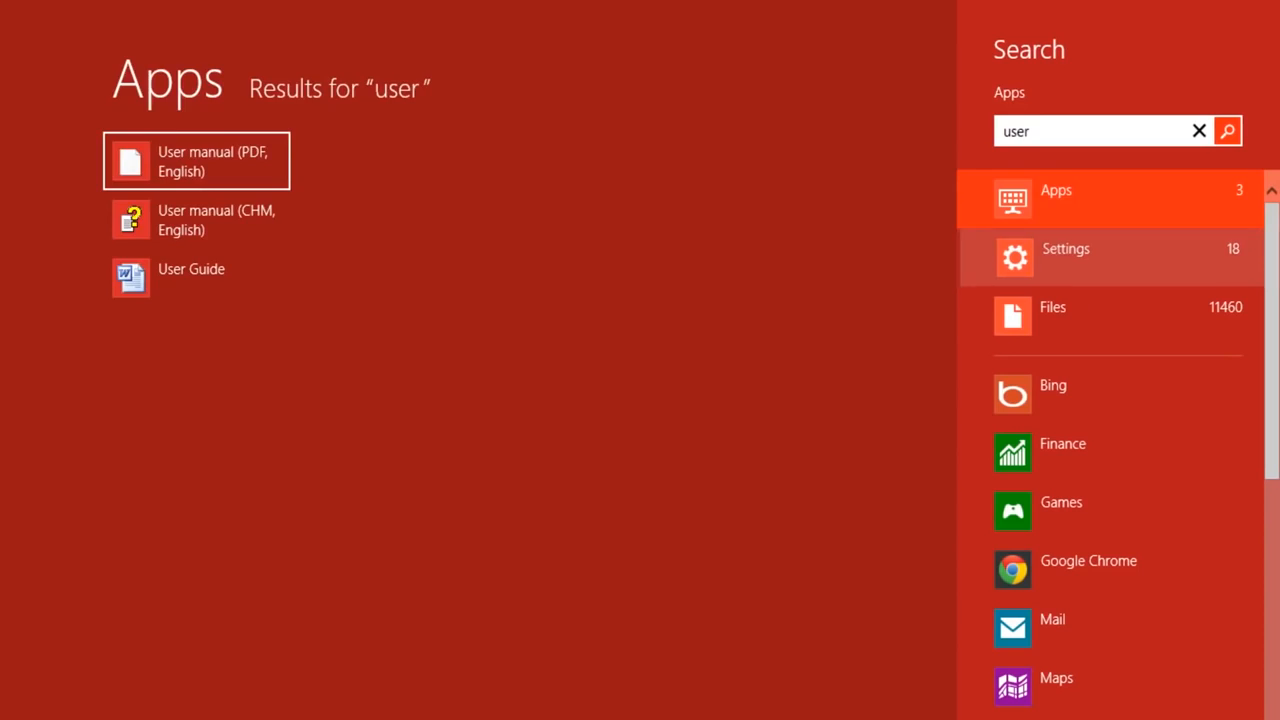
left_click(1064, 257)
left_click(630, 218)
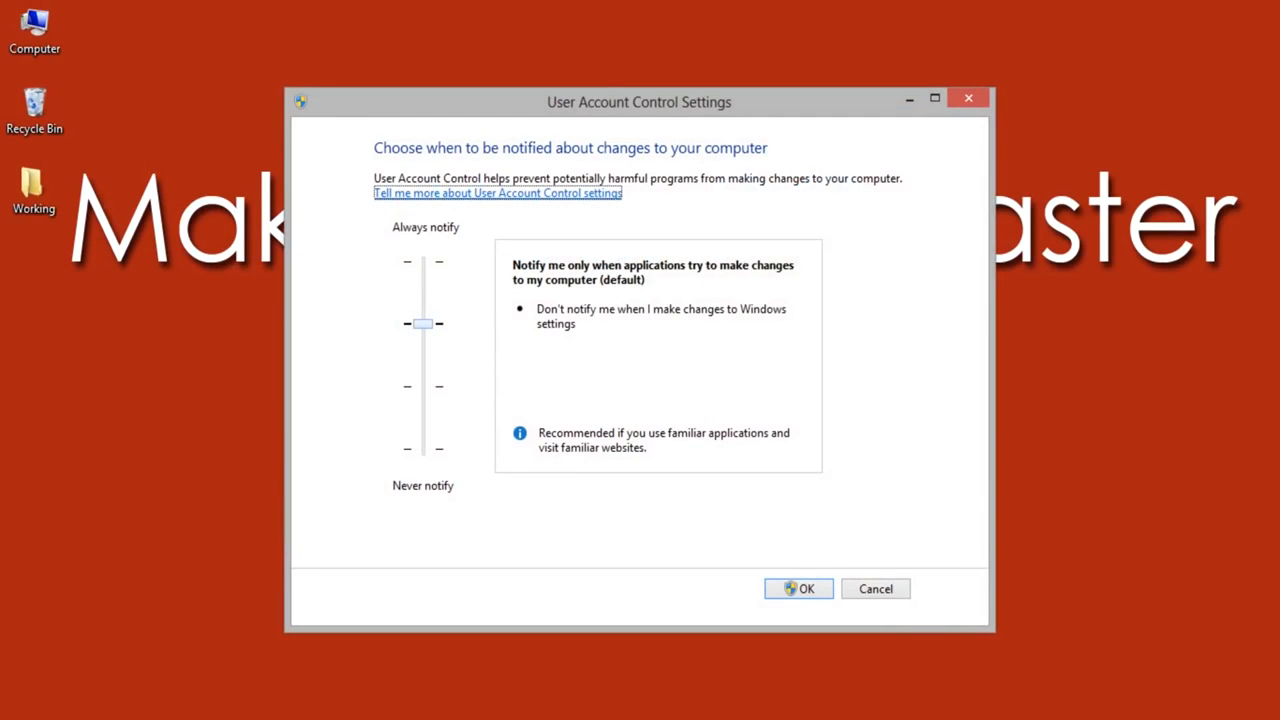
Step: Lower the User Account Control notification level to Never notify and save it
left_click_drag(640, 102, 683, 68)
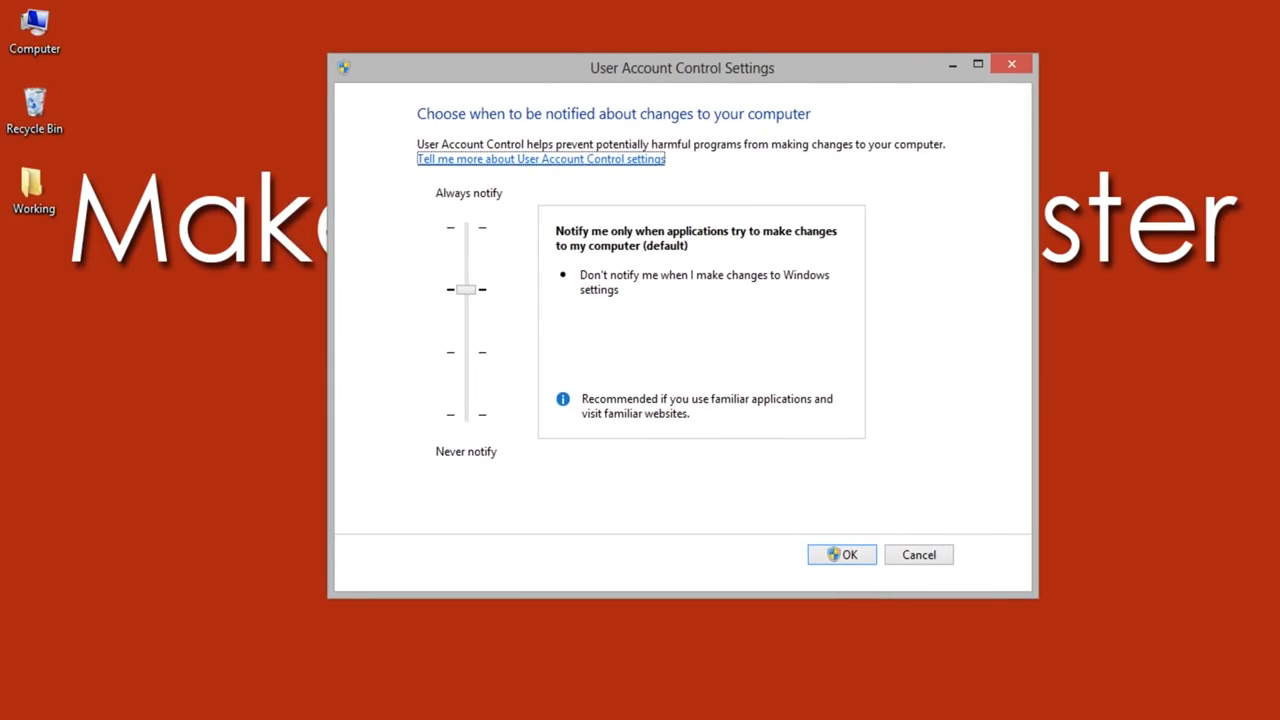
key("Tab")
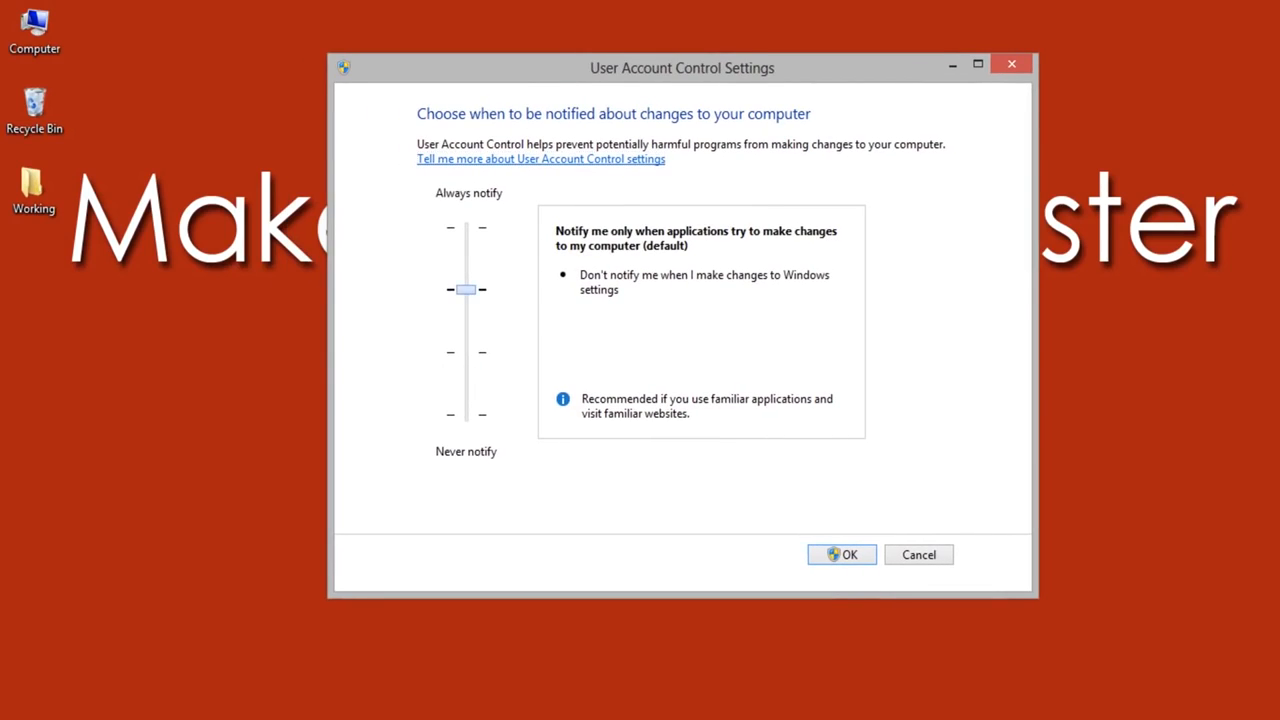
key("Down")
key("Down")
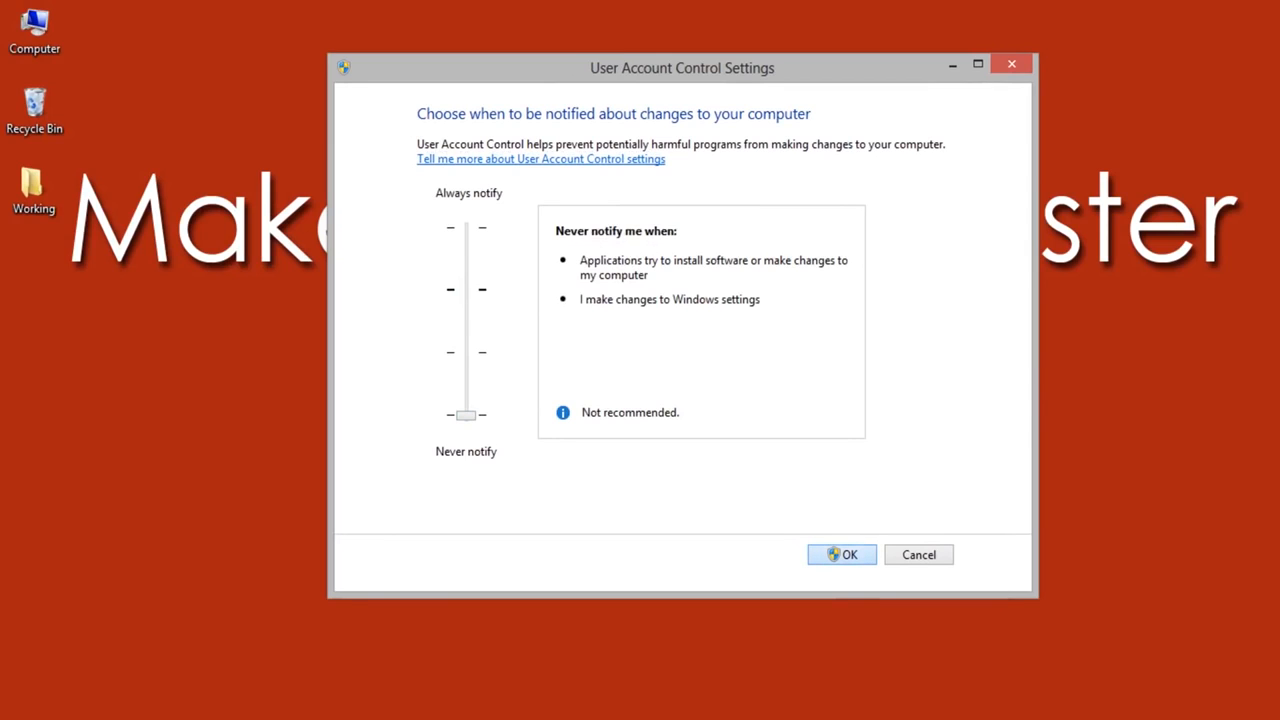
key("Return")
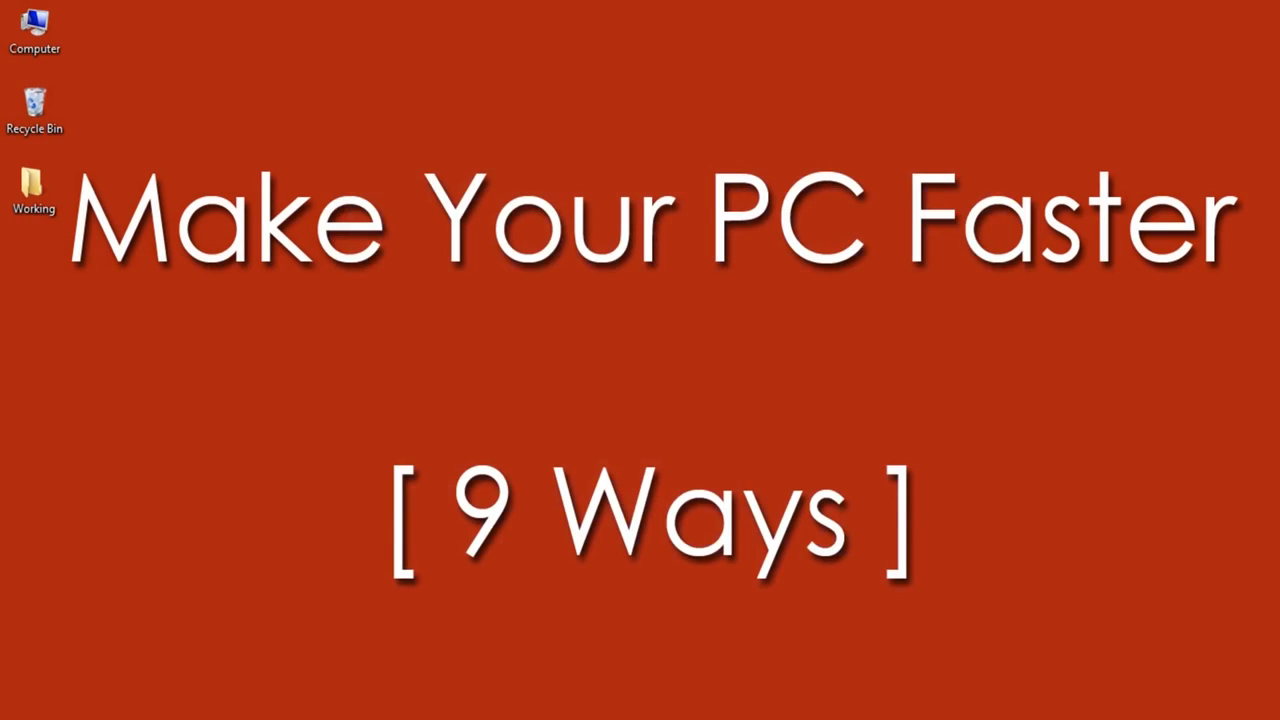